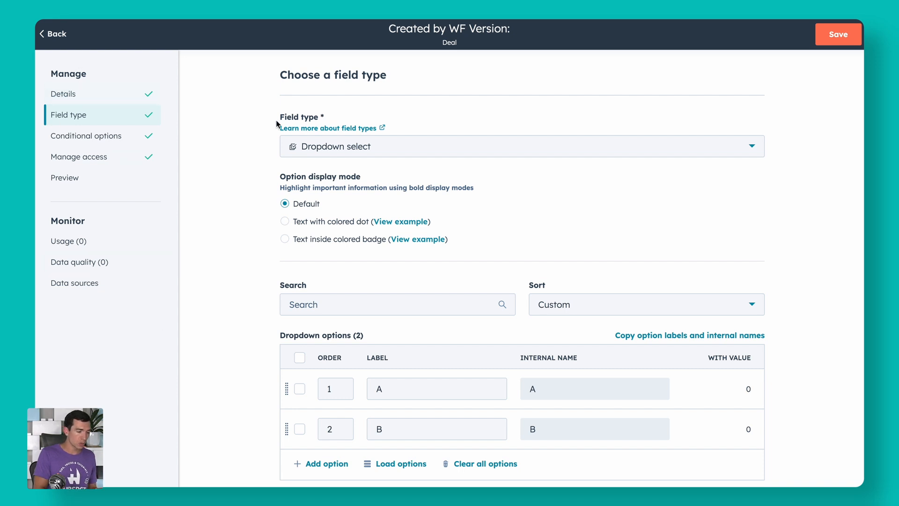
Leave the Created by WF Version: property settings and open the Workflows overview.
left_click(53, 33)
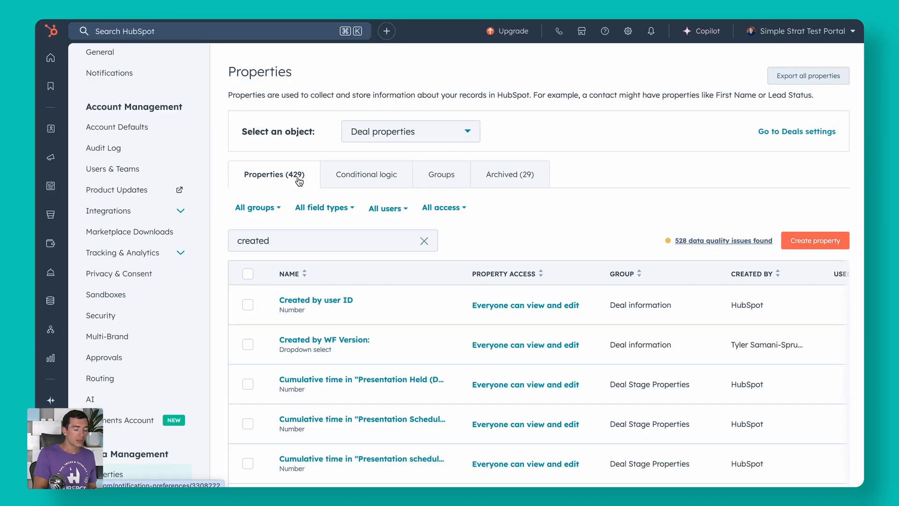
scroll(123, 376, "down", 3)
scroll(123, 376, "down", 5)
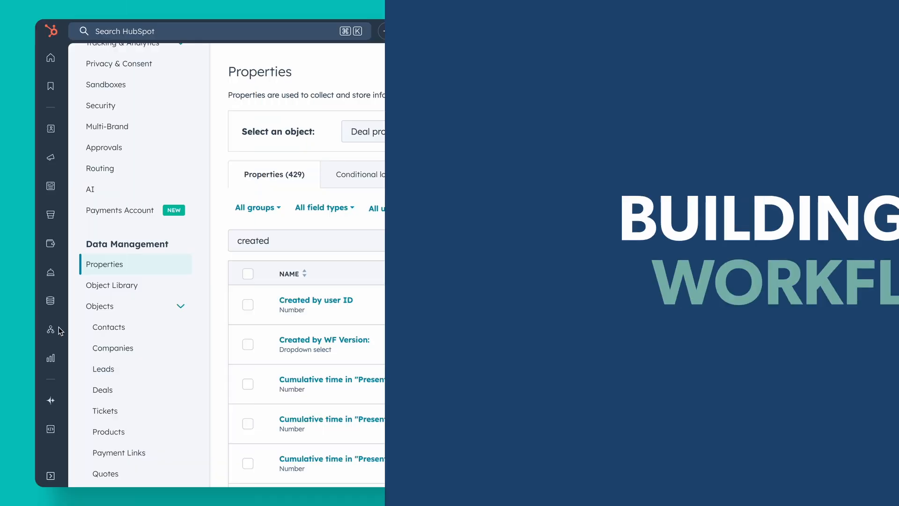
mouse_move(50, 330)
left_click(102, 355)
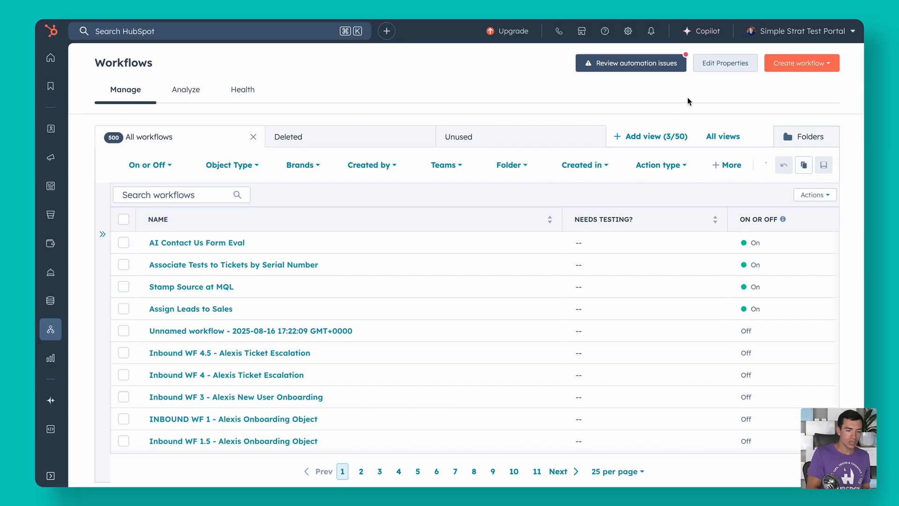
Create a workflow from scratch with a manual trigger and Deal as the eligible record type.
left_click(798, 62)
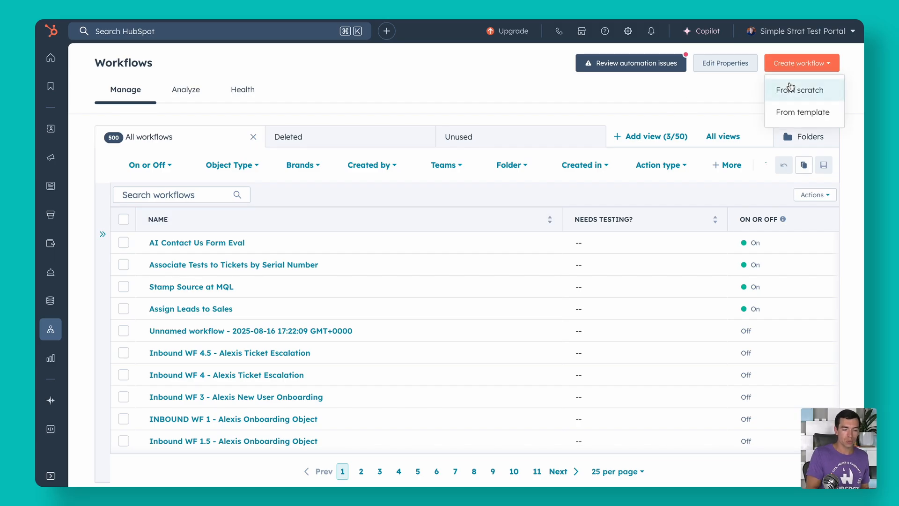
left_click(790, 88)
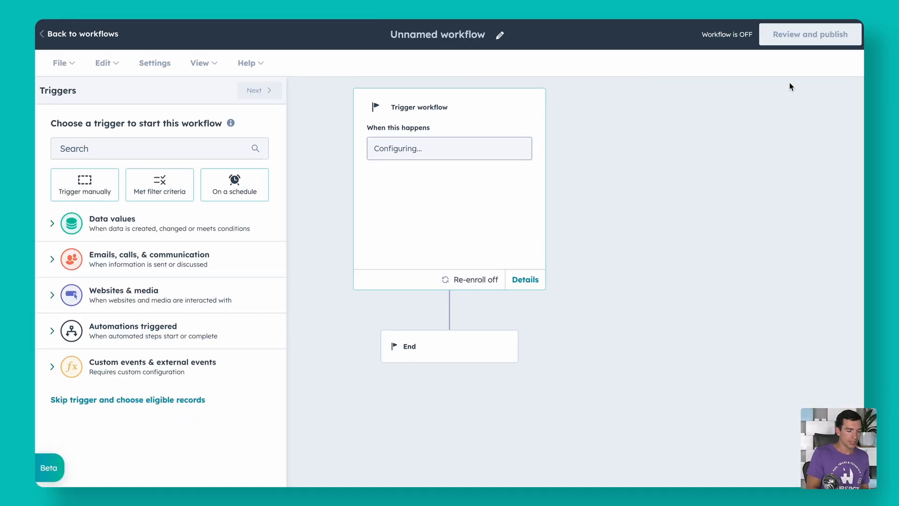
left_click(86, 189)
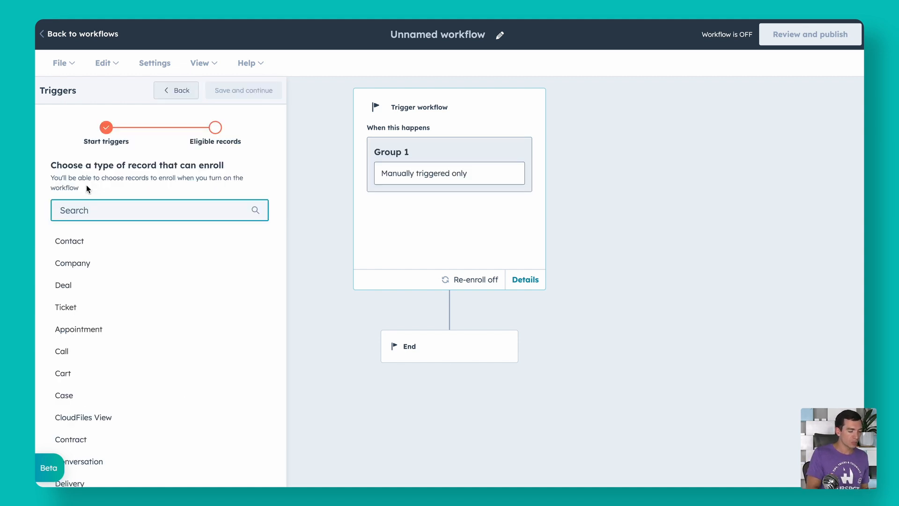
left_click(65, 284)
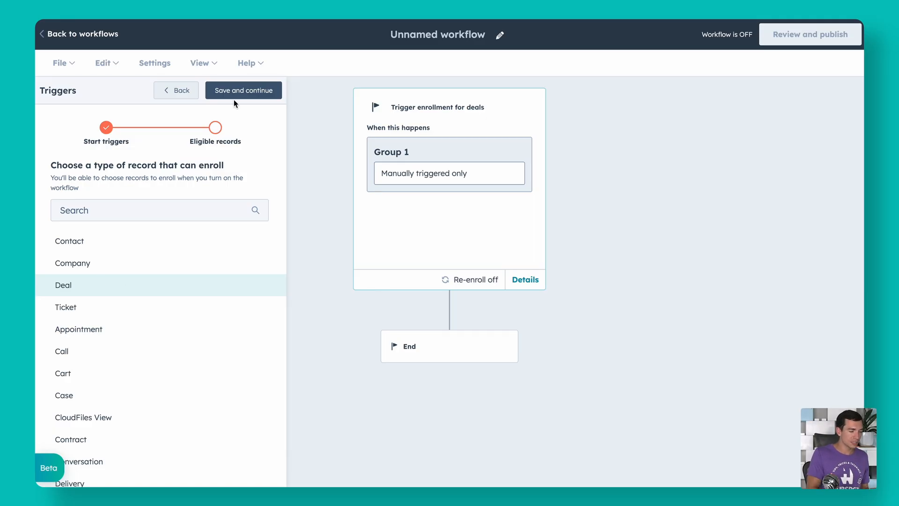
left_click(267, 97)
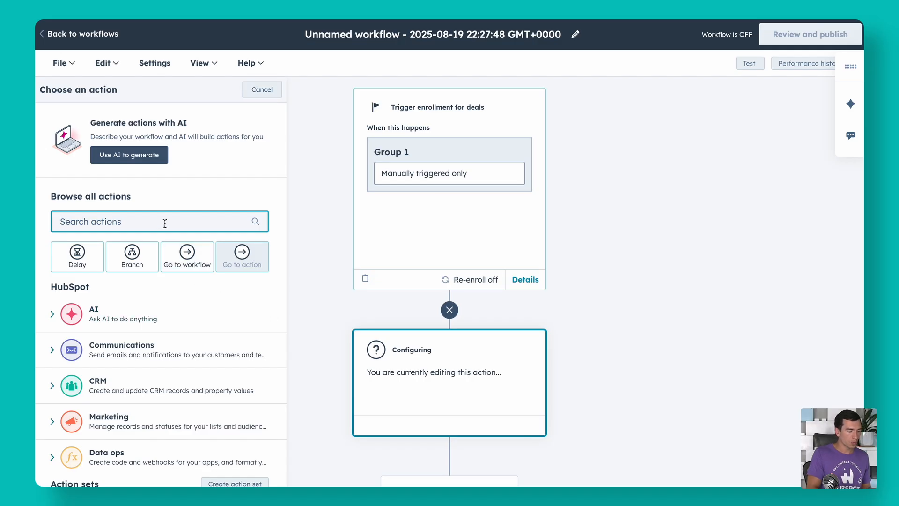
Add a Create record action after the trigger with Deal as the type of record to create.
type("create")
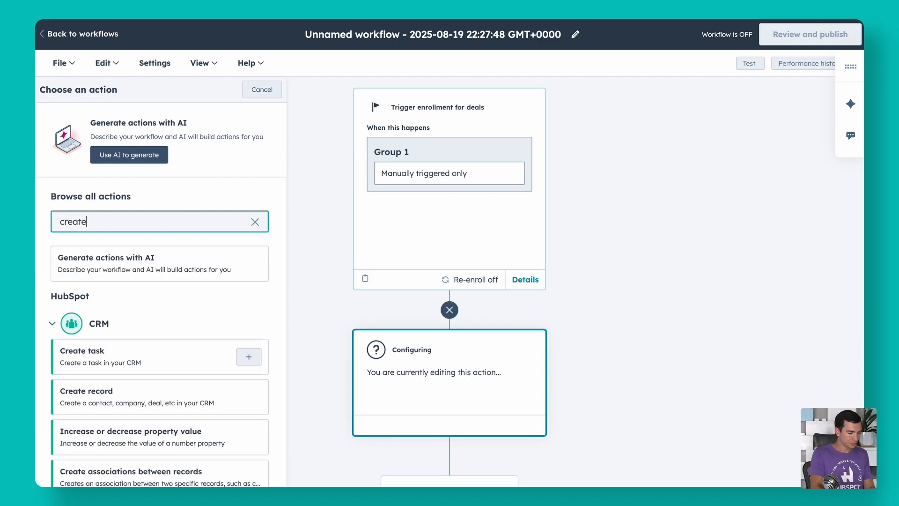
left_click(123, 386)
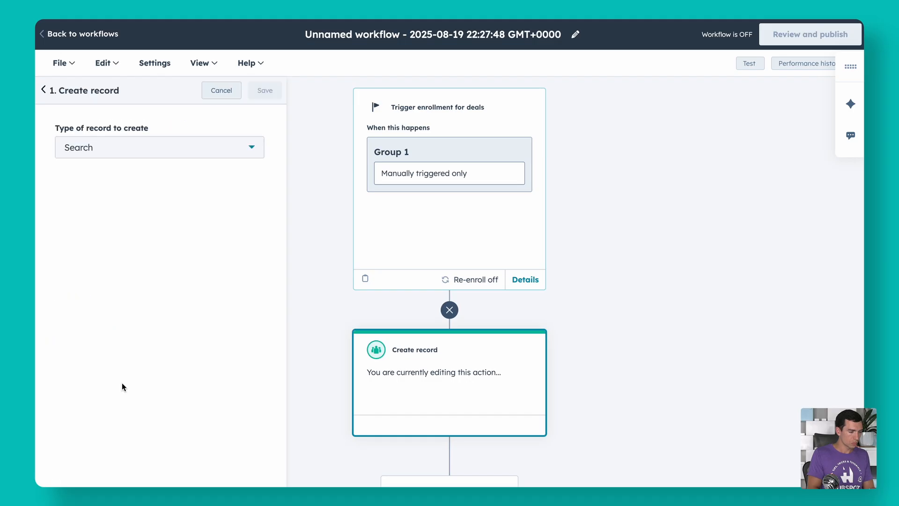
left_click(147, 153)
type("deal")
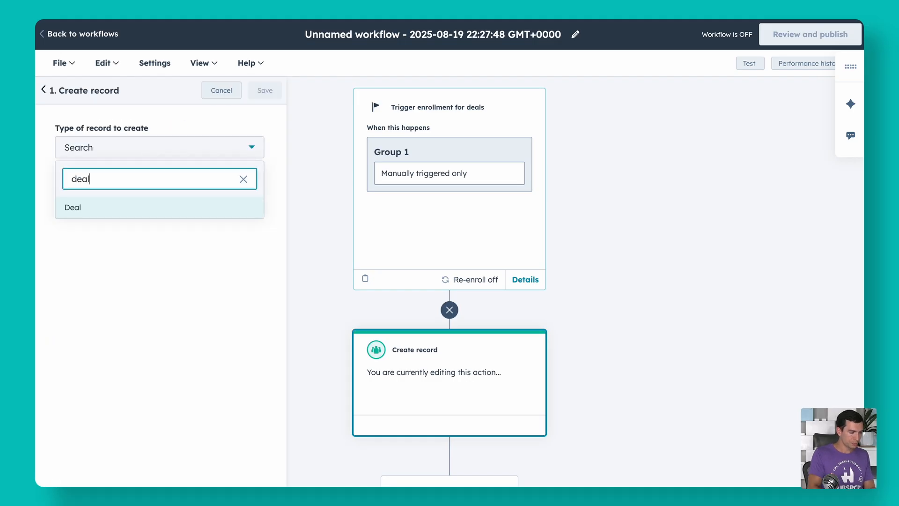
left_click(104, 214)
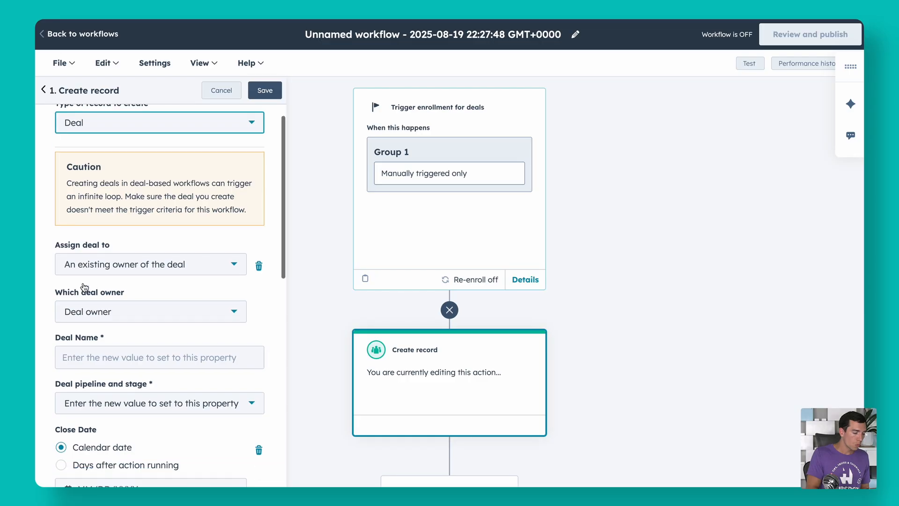
Name the new deal "deal name" and set its pipeline and stage to Pending Renewal (Renewal Pipeline).
scroll(84, 286, "down", 2)
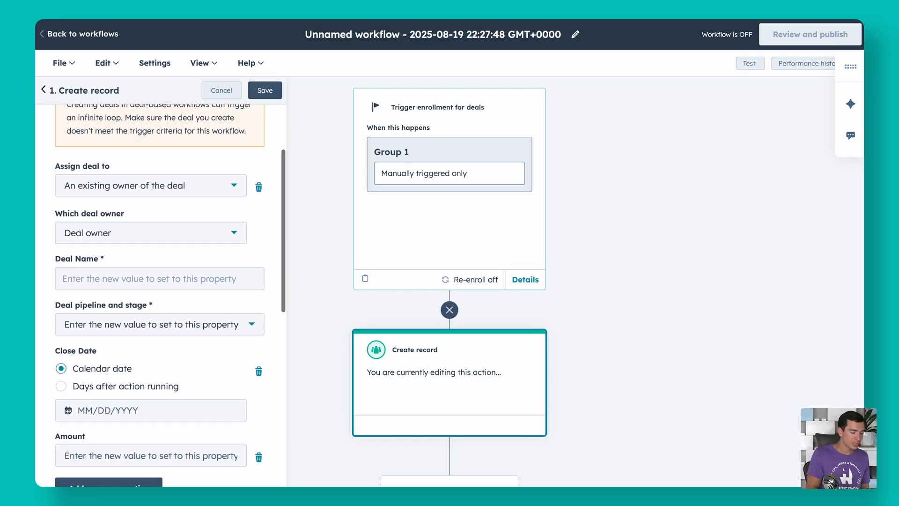
left_click(91, 280)
type("deal name")
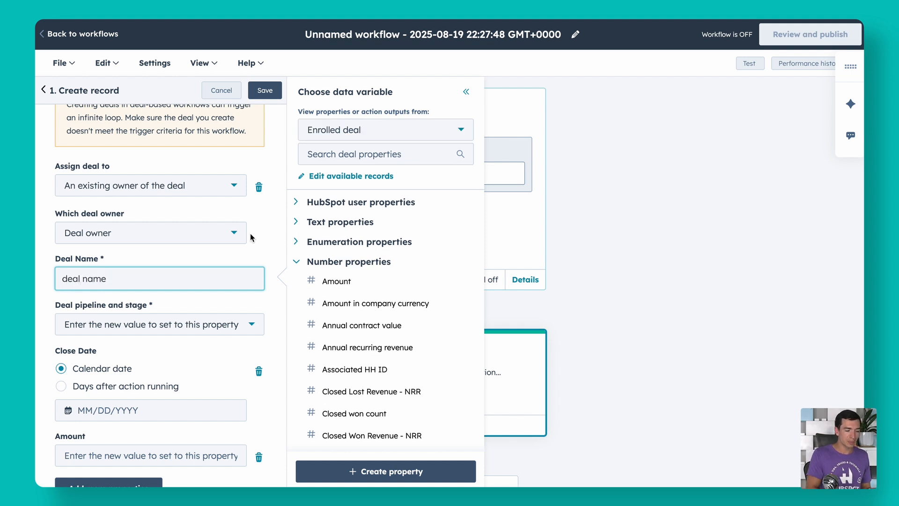
mouse_move(317, 414)
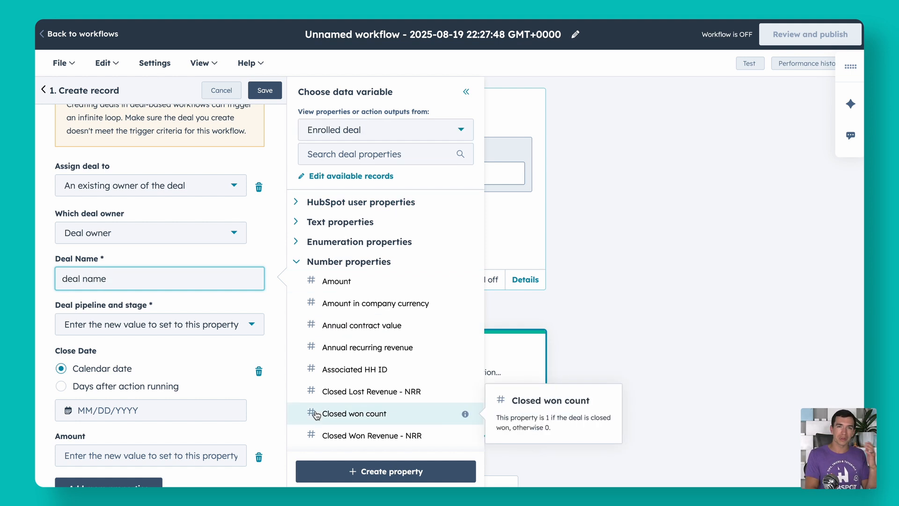
left_click(95, 333)
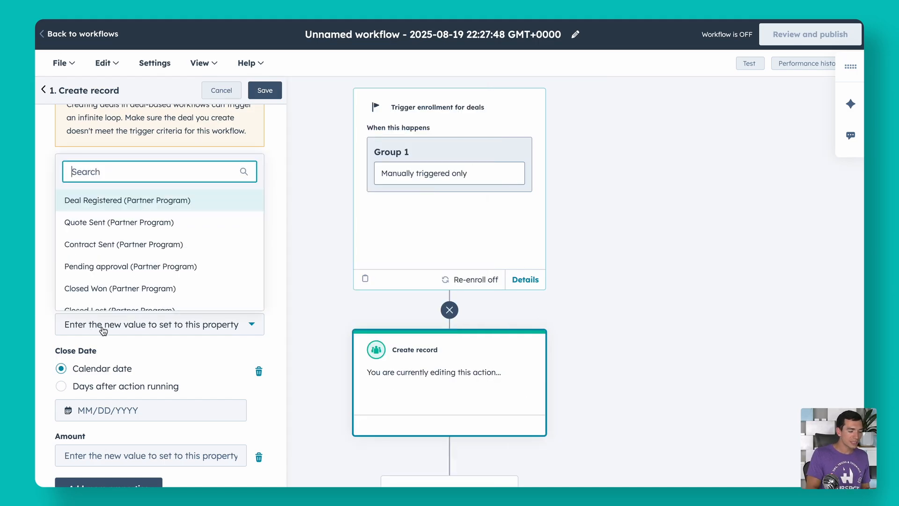
type("renewal pip")
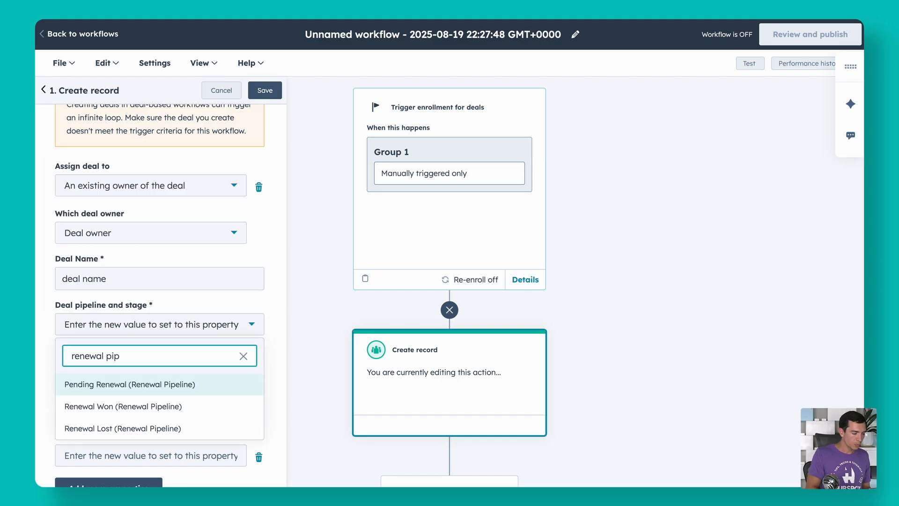
left_click(124, 385)
Set the new deal's Close Date to be copied from the enrolled deal's Renewal Date property.
scroll(49, 332, "down", 2)
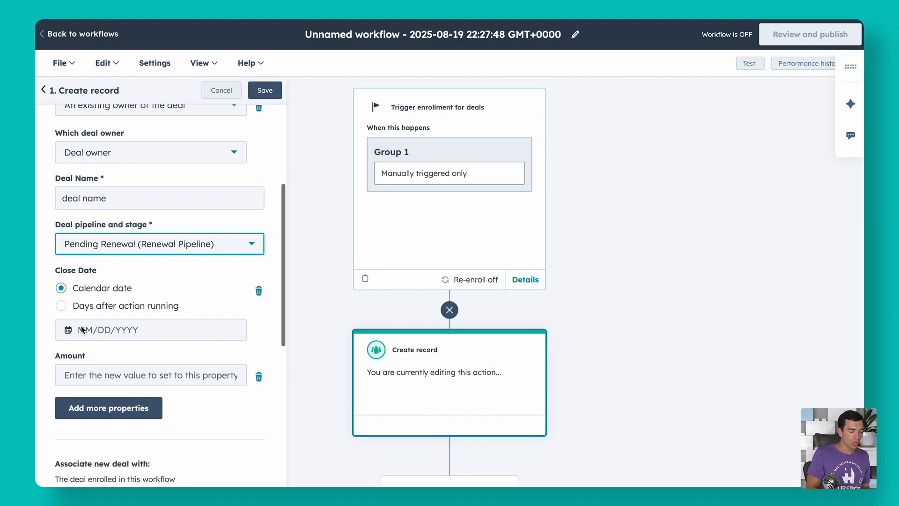
left_click(118, 330)
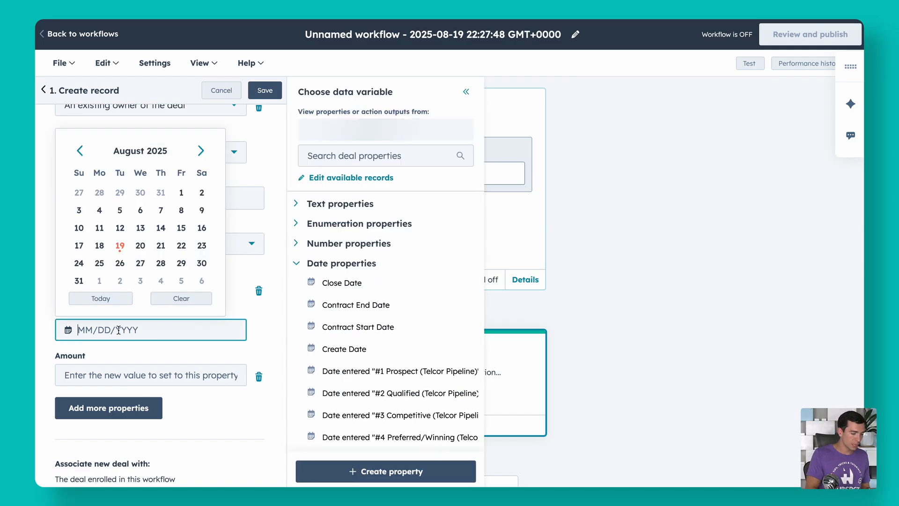
left_click(344, 154)
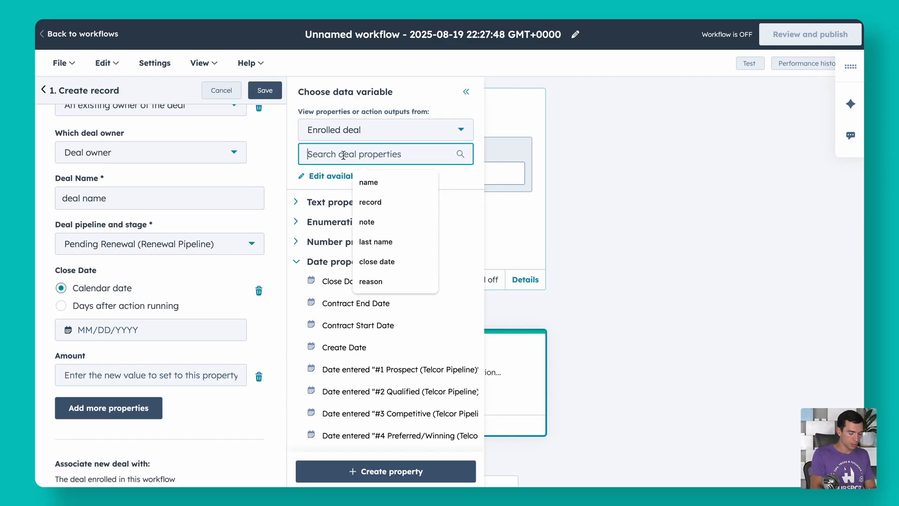
type("renewal date")
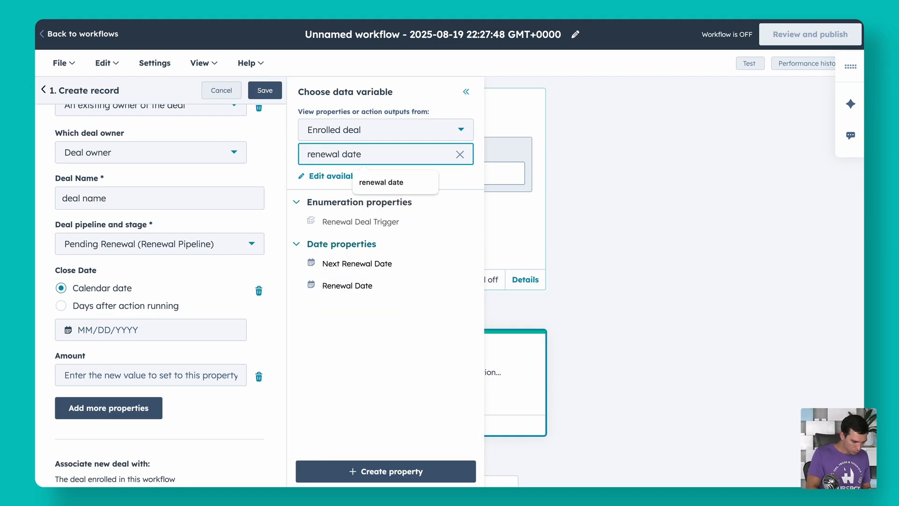
left_click(366, 288)
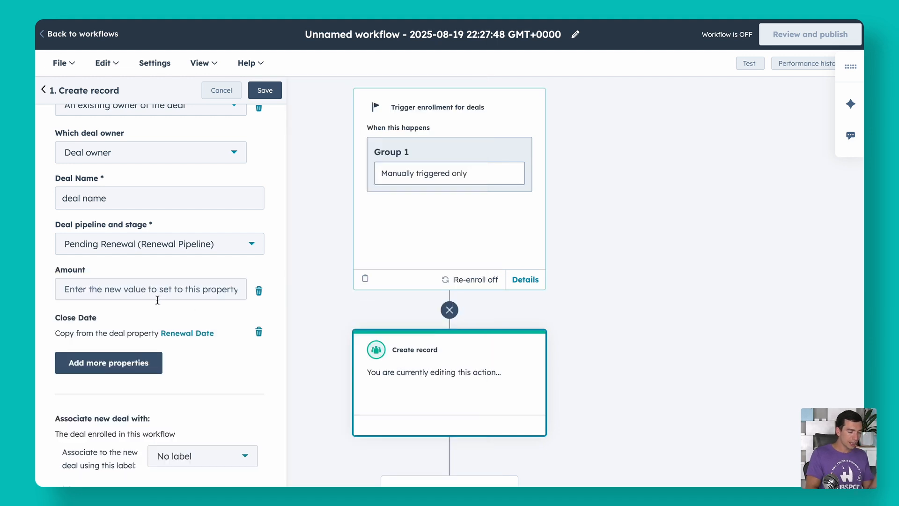
Open the selection of additional properties for the new deal in the Create record action.
scroll(158, 300, "down", 2)
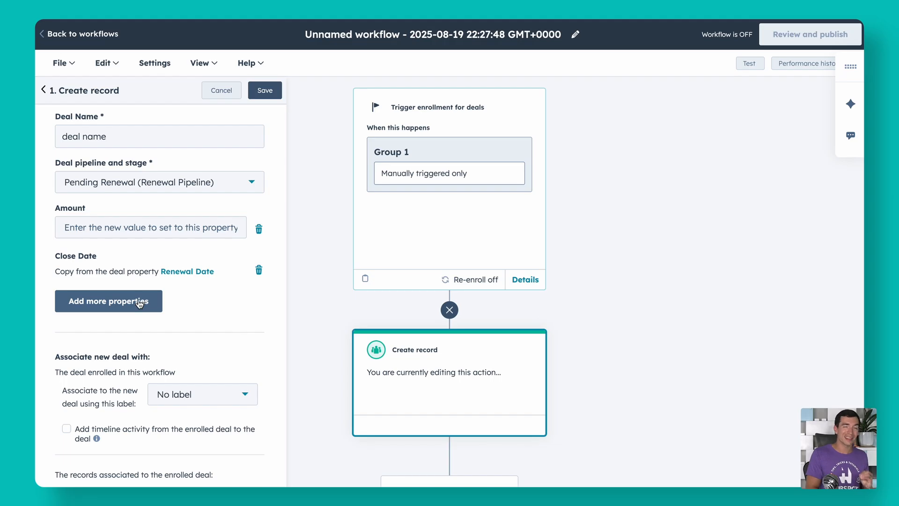
left_click(140, 304)
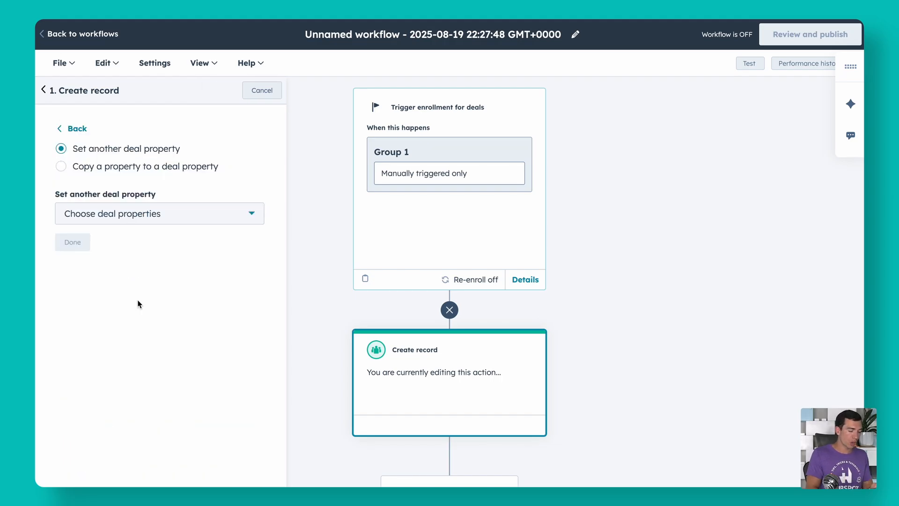
left_click(139, 226)
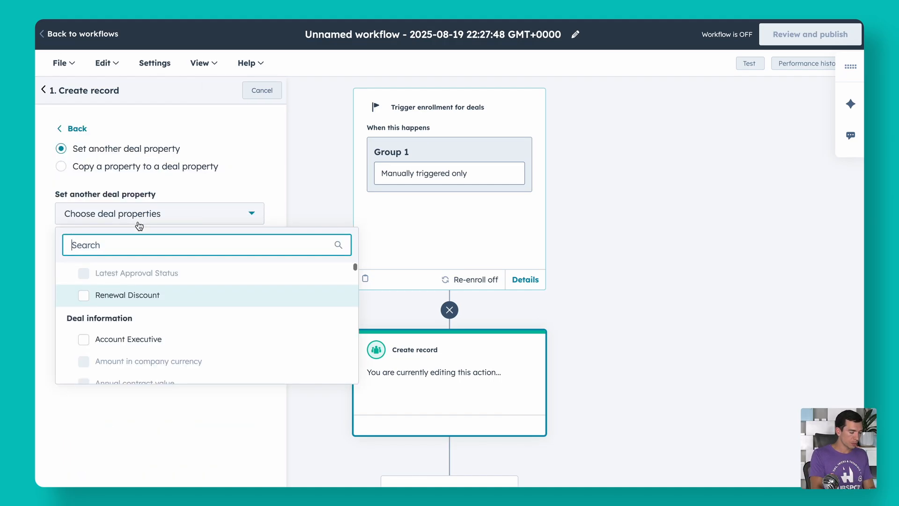
type("create")
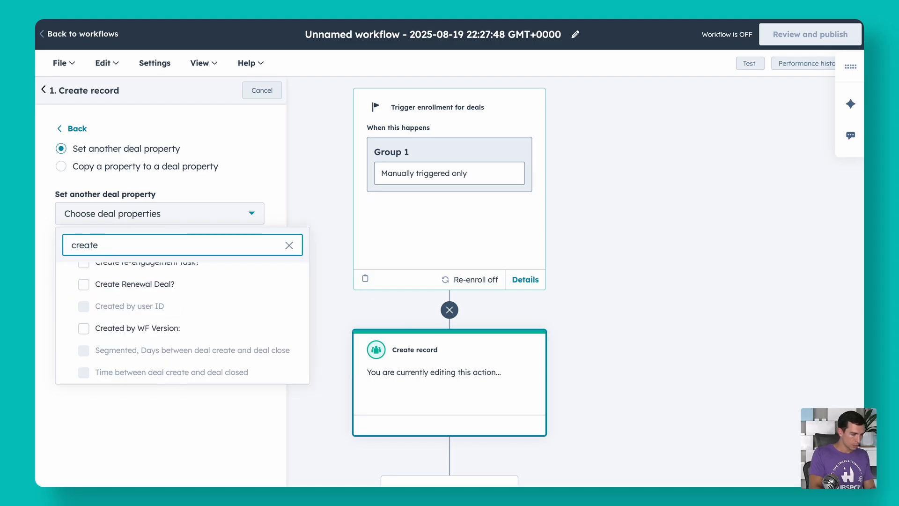
left_click(126, 327)
left_click(201, 169)
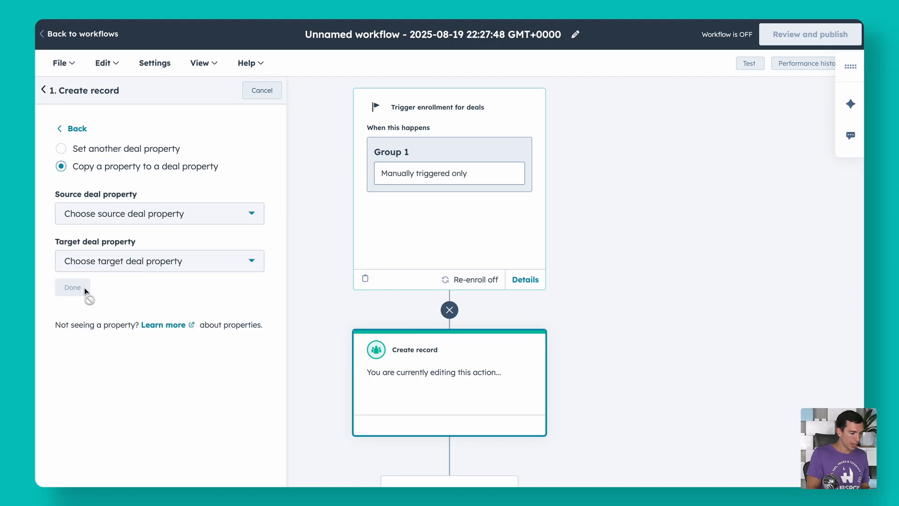
left_click(107, 269)
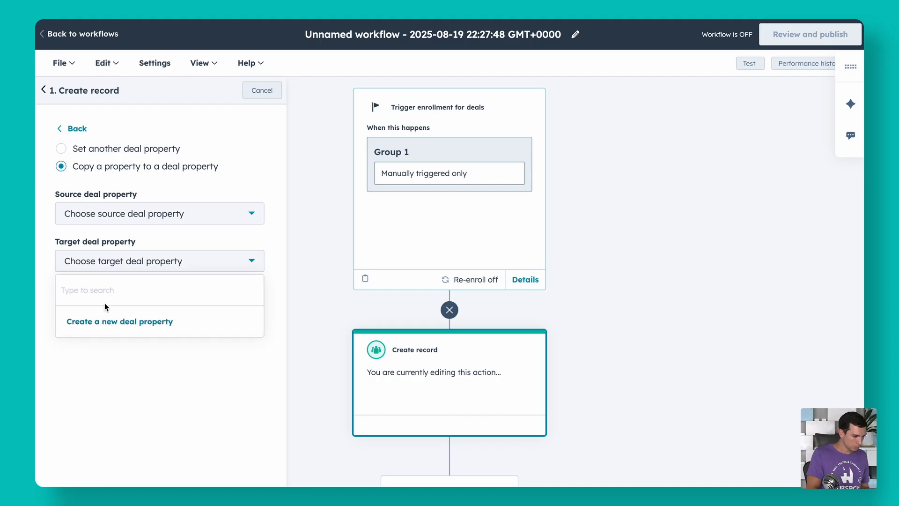
left_click(110, 150)
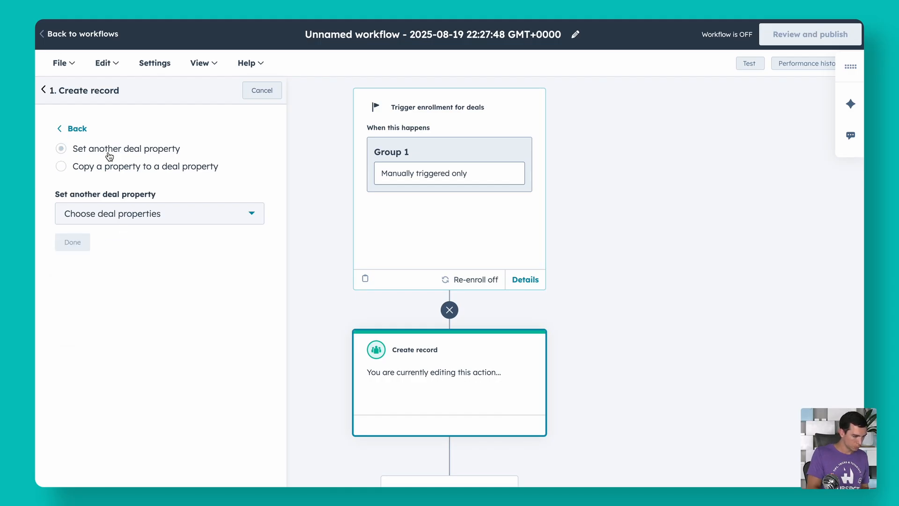
Add the Created by WF Version: property to the properties set on the new deal.
left_click(121, 213)
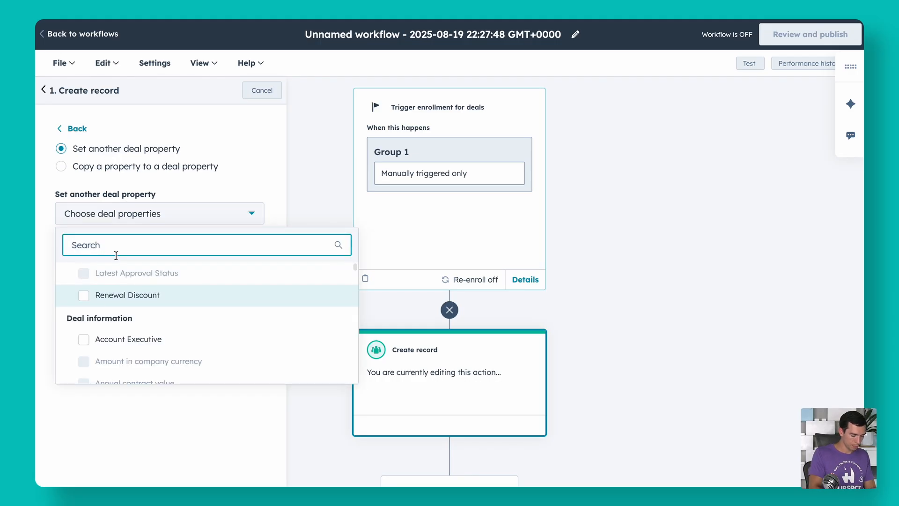
type("creat")
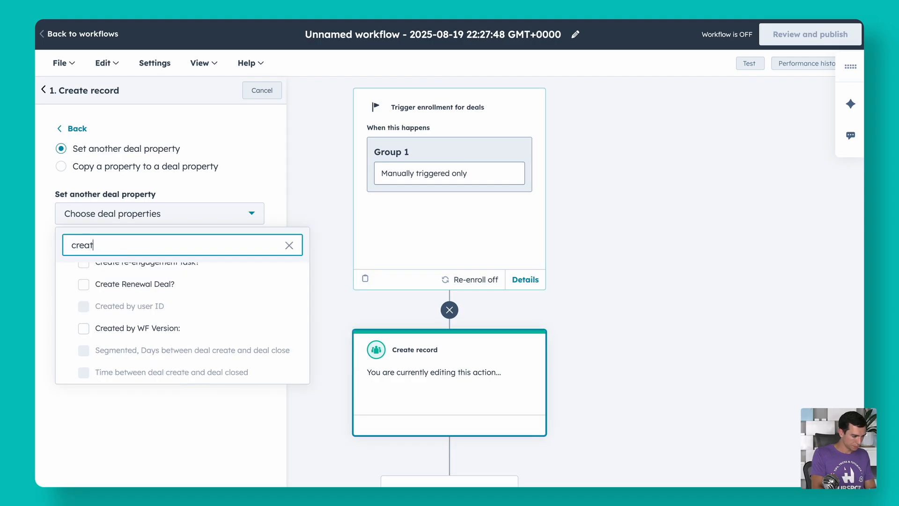
left_click(106, 336)
left_click(51, 292)
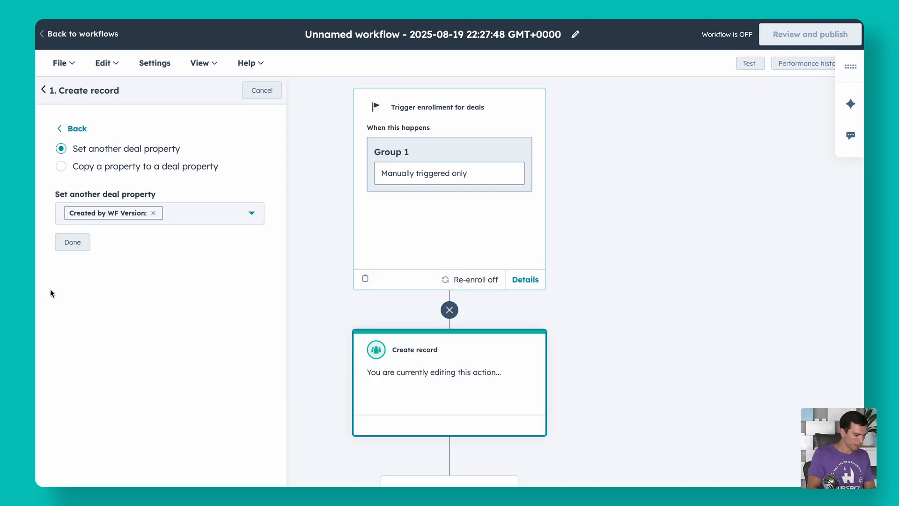
left_click(82, 242)
Set the new deal's Created by WF Version: value to A.
scroll(77, 255, "down", 10)
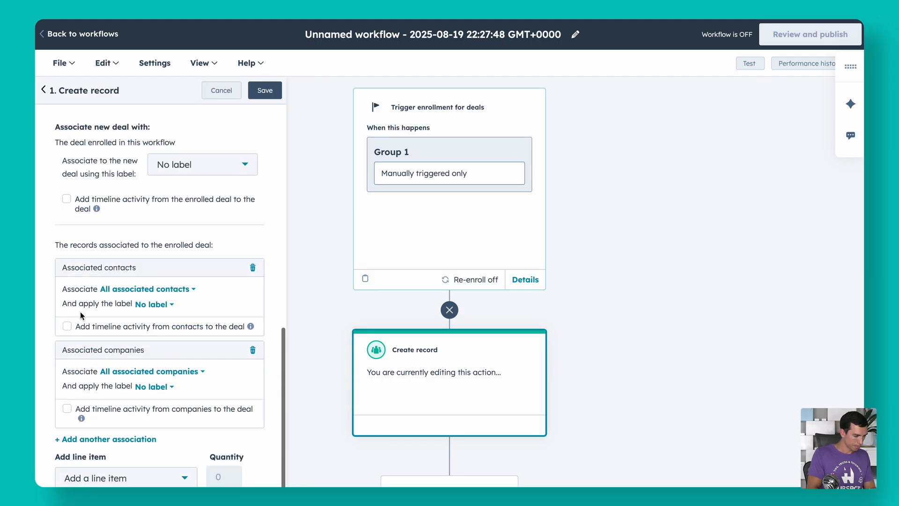
scroll(80, 311, "up", 8)
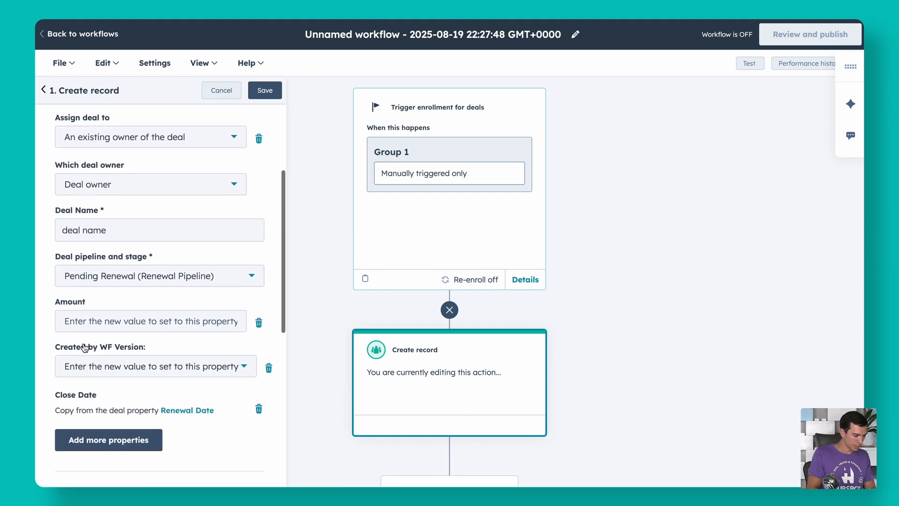
left_click(101, 369)
left_click(93, 418)
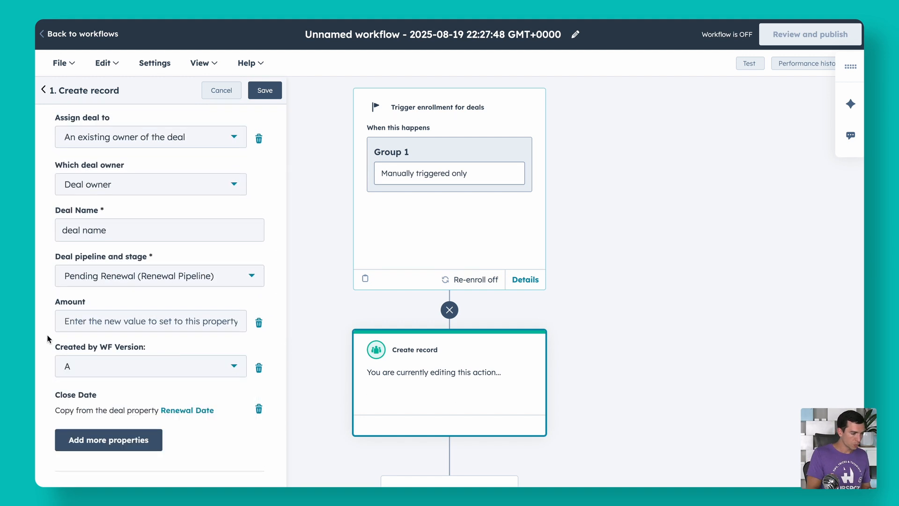
Save the Create record action and rename the workflow as Create Renewal Deals (2A).
left_click(266, 93)
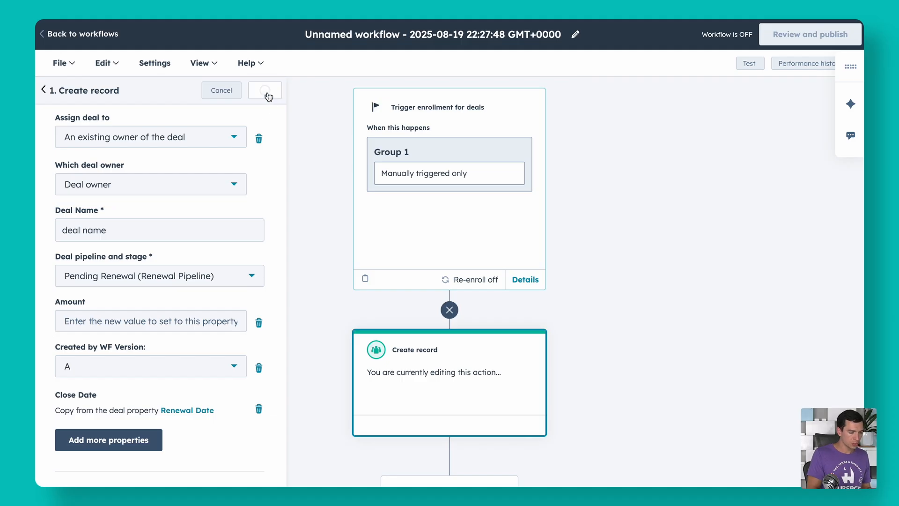
left_click(575, 34)
triple_click(460, 137)
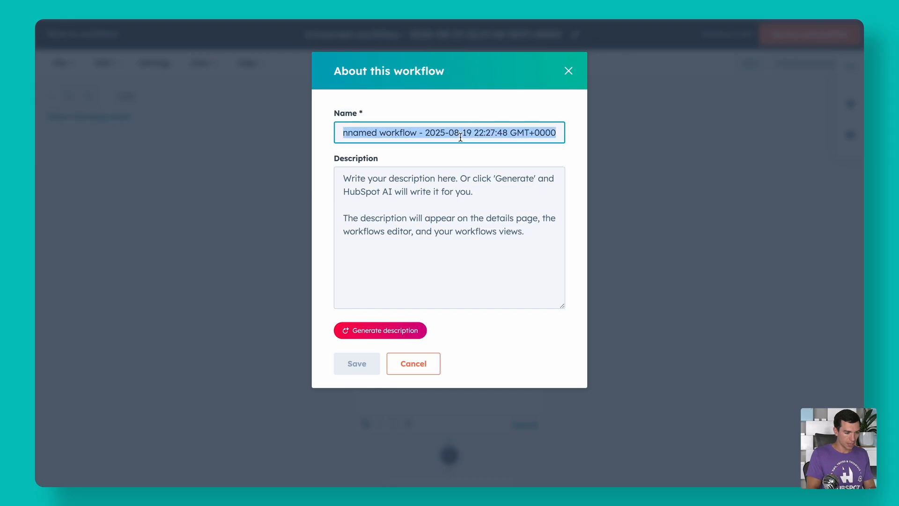
type("Create Renewal Deals (")
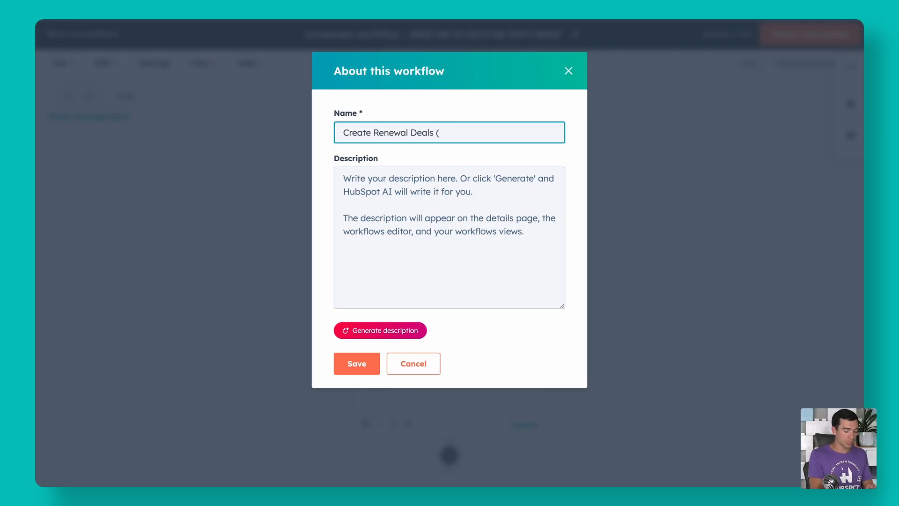
type("@")
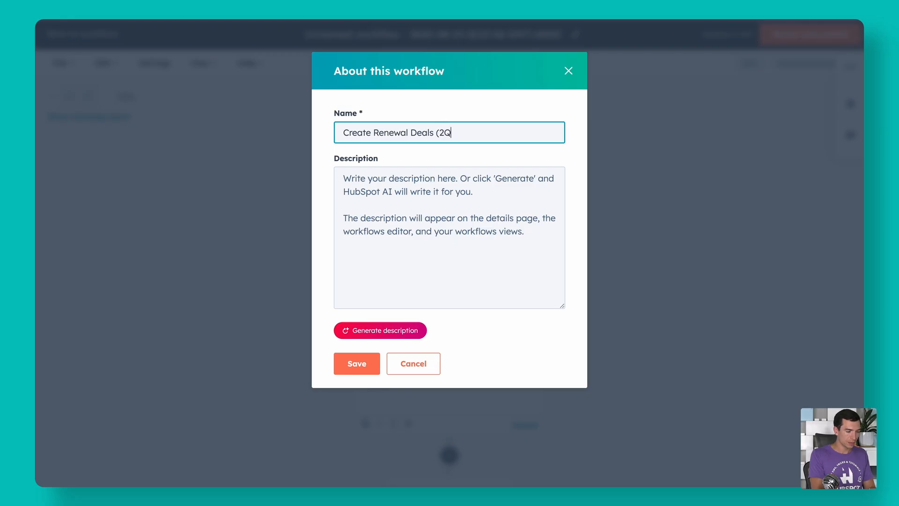
type("QA")
key("BackSpace")
key("BackSpace")
type("A)")
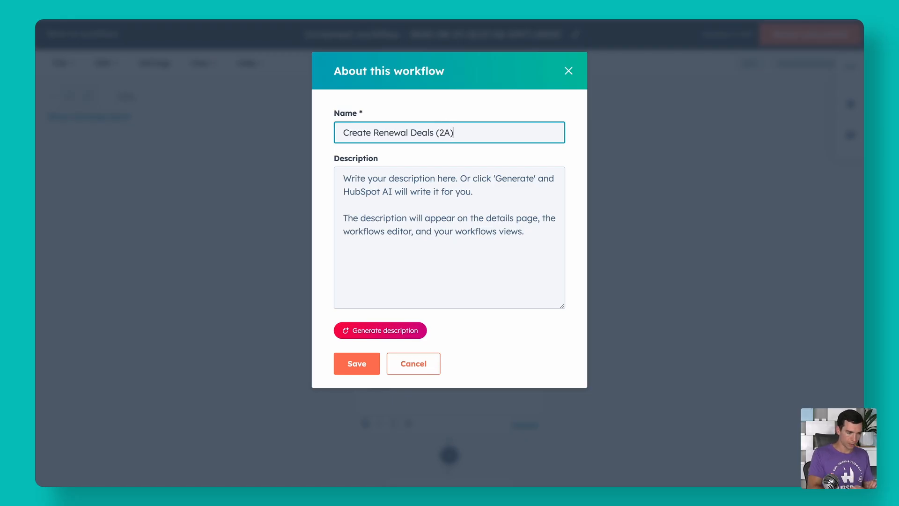
left_click(352, 366)
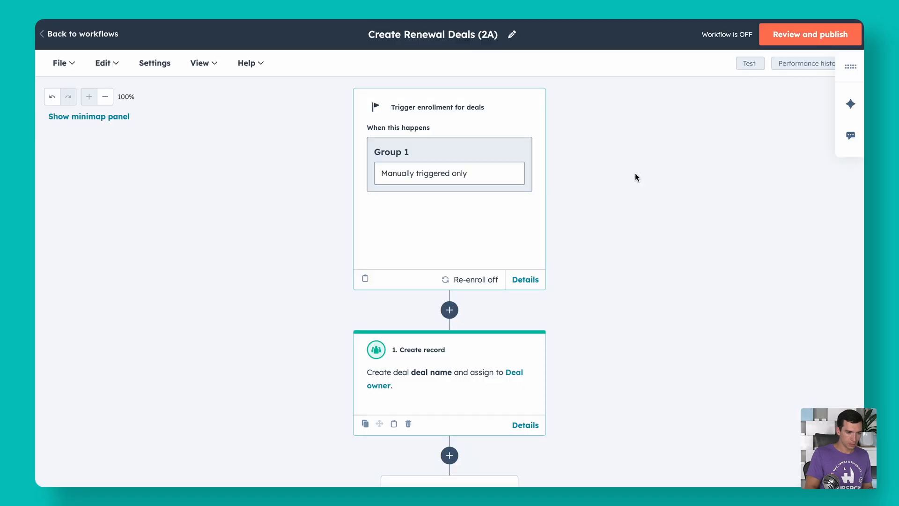
Publish the Create Renewal Deals (2A) workflow, skipping the remaining review steps to turn it on.
left_click(806, 37)
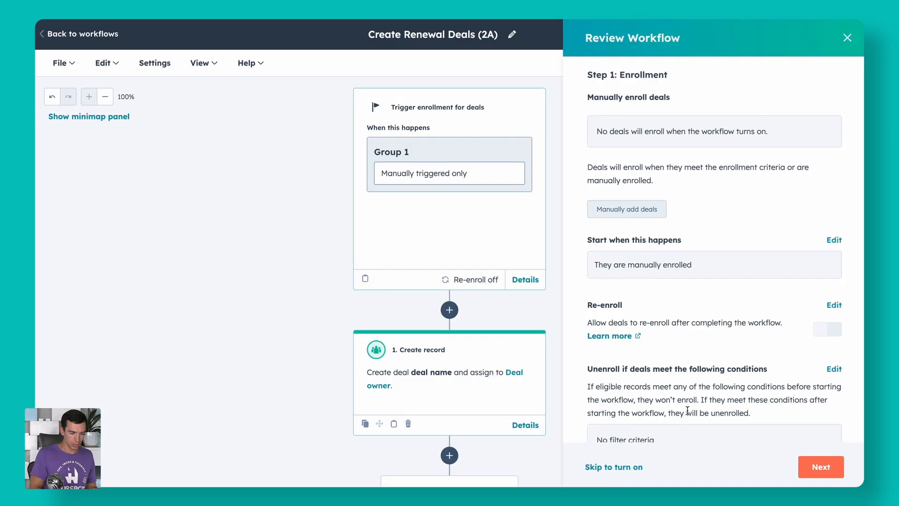
left_click(636, 472)
left_click(808, 466)
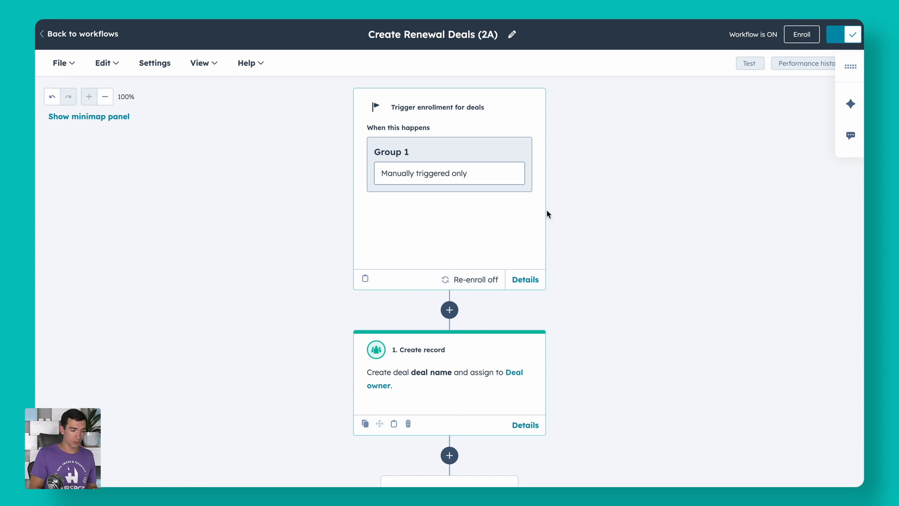
Clone the workflow under the name Create Renewal Deals (2B).
left_click(63, 68)
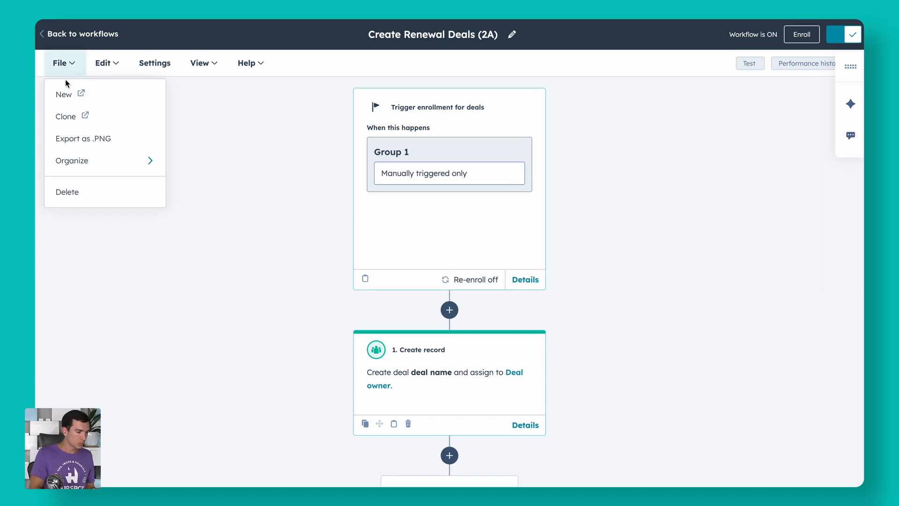
left_click(64, 116)
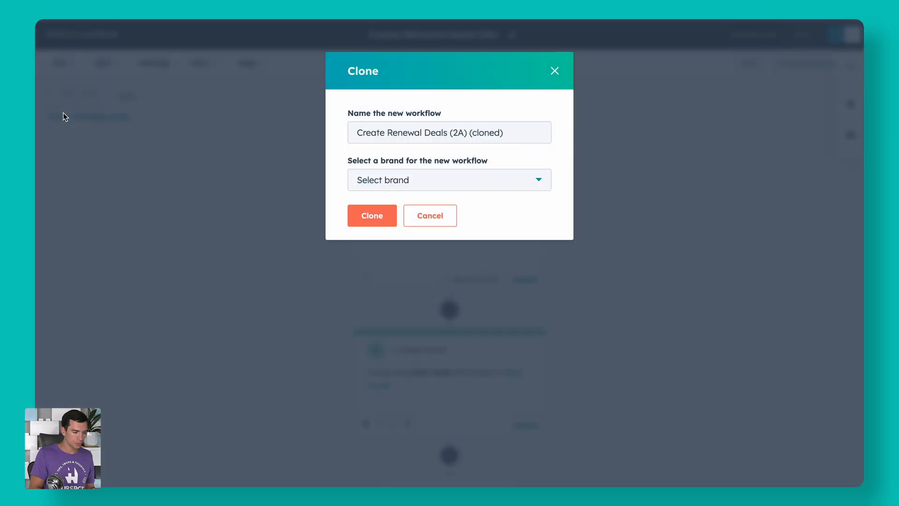
left_click_drag(517, 134, 462, 133)
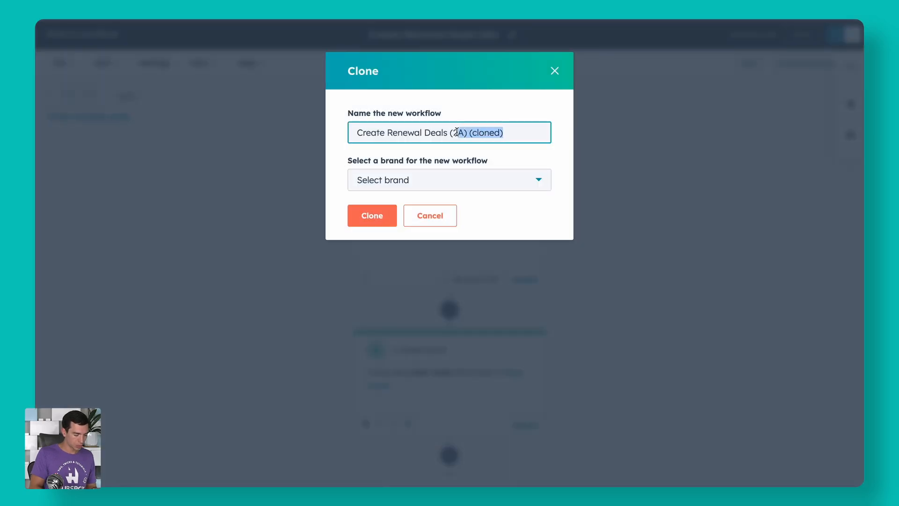
type("B")
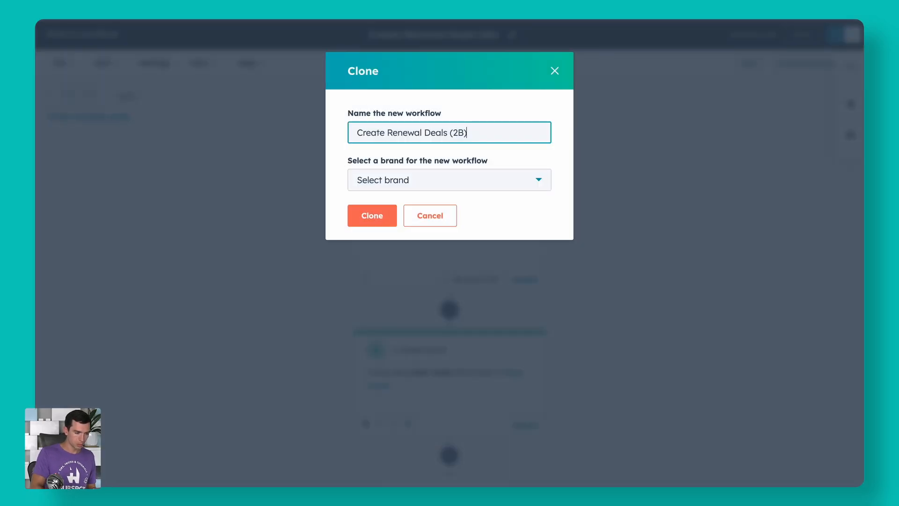
left_click(381, 215)
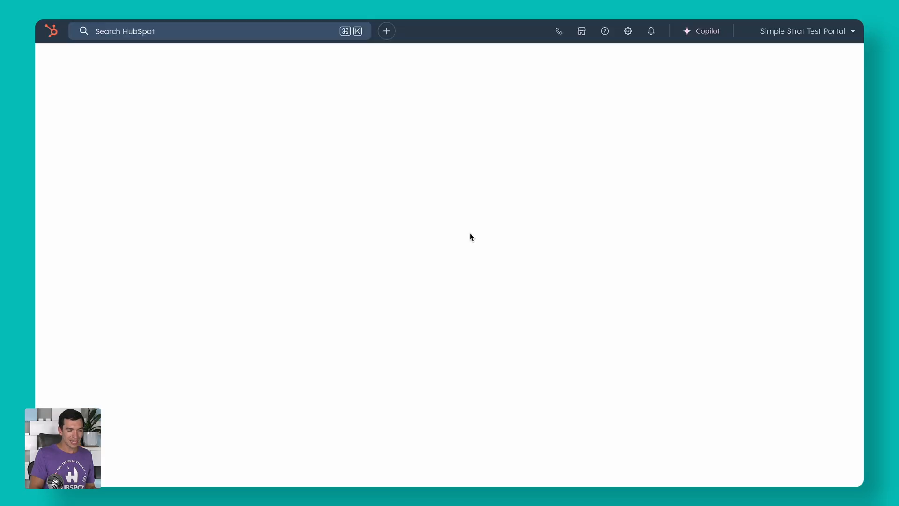
Set Created by WF Version: to B in the cloned workflow's Create record action and save the action.
scroll(471, 237, "down", 3)
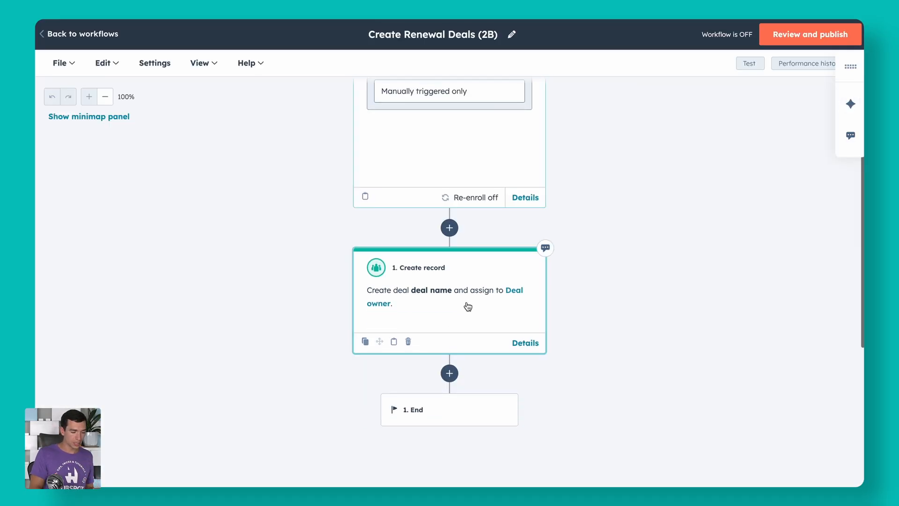
left_click(447, 313)
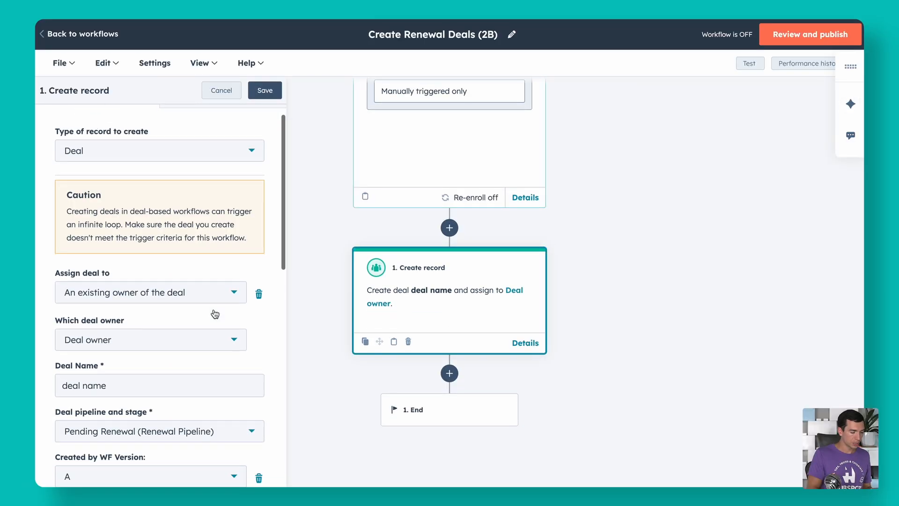
scroll(215, 313, "down", 3)
left_click(132, 318)
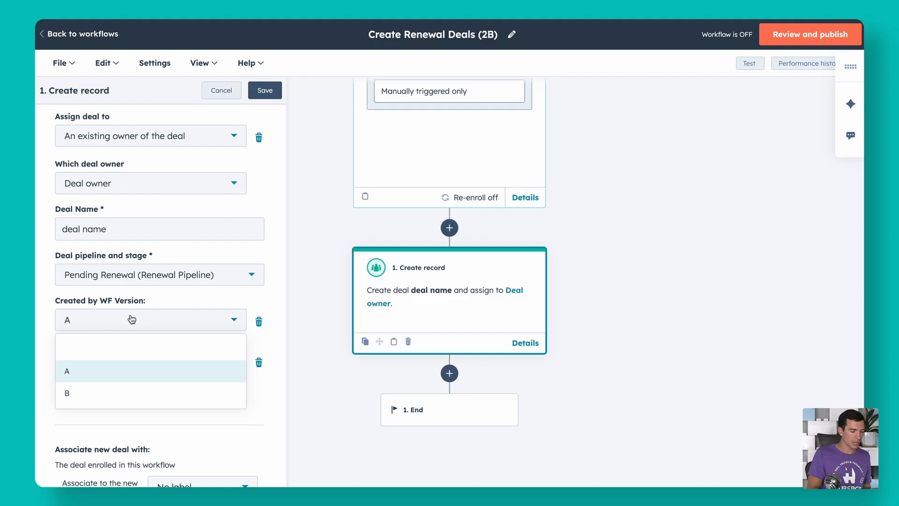
left_click(108, 392)
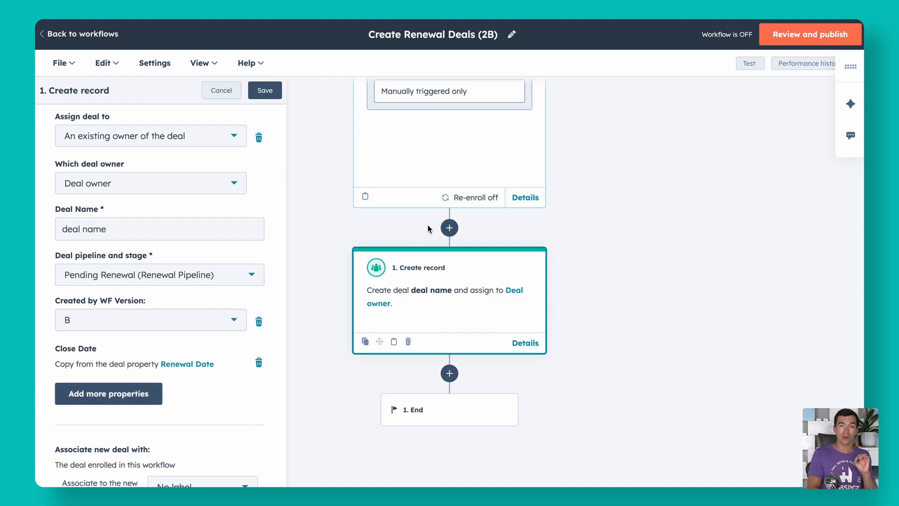
left_click(273, 91)
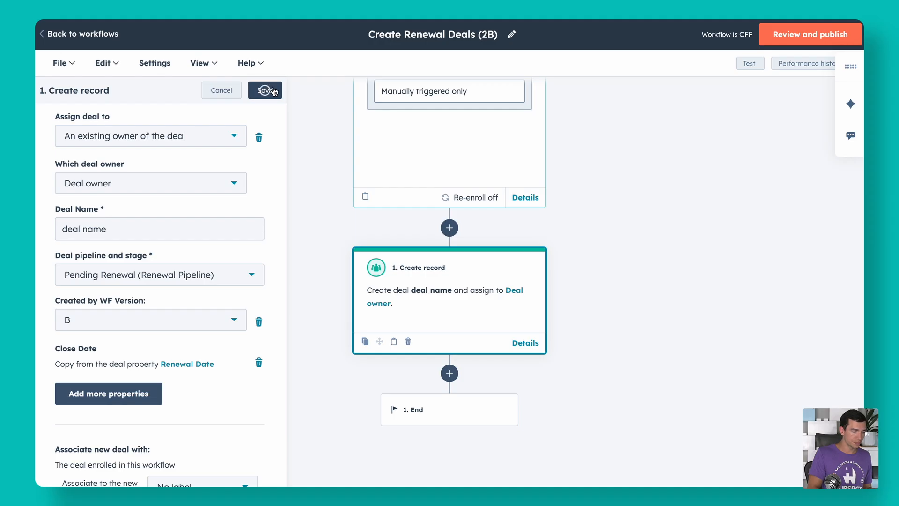
Publish the Create Renewal Deals (2B) workflow, skipping the remaining review steps to turn it on.
left_click(804, 42)
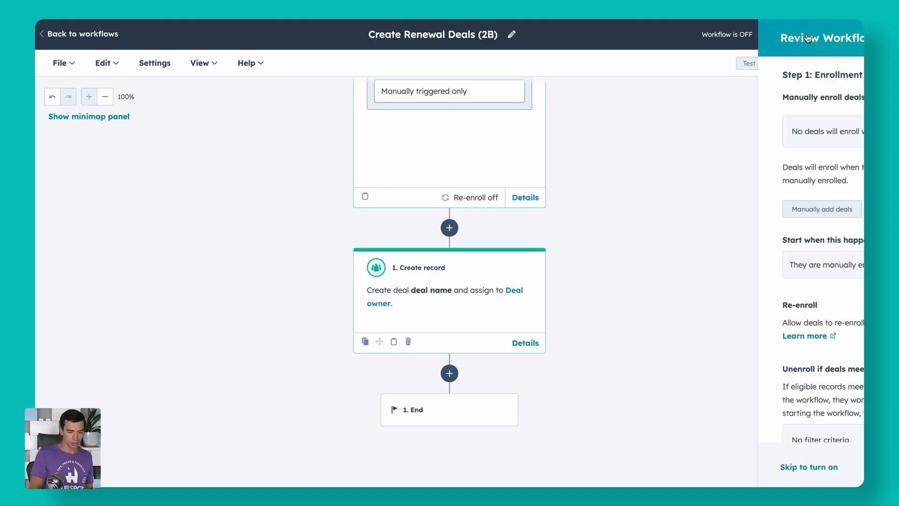
left_click(623, 467)
left_click(832, 466)
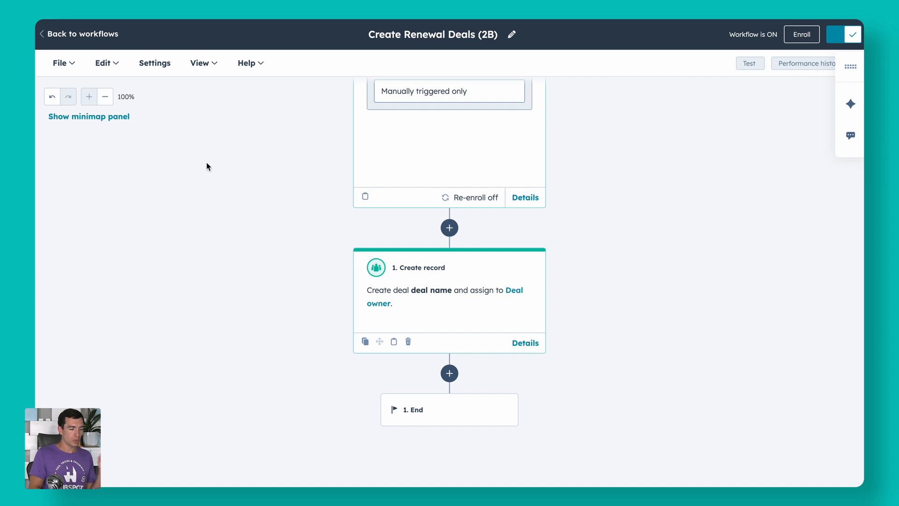
Return to the workflows list and create a new workflow from scratch, triggered when a deal meets a set of filter conditions.
left_click(88, 36)
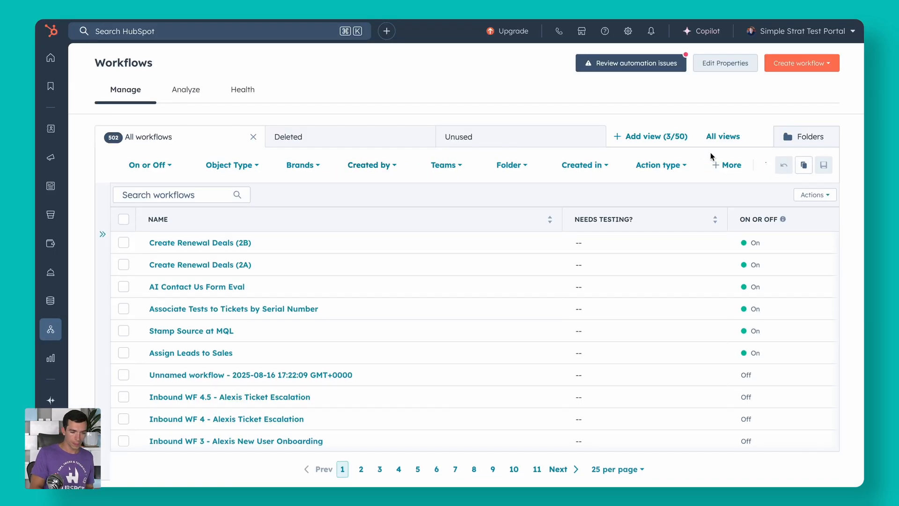
left_click(802, 64)
left_click(799, 92)
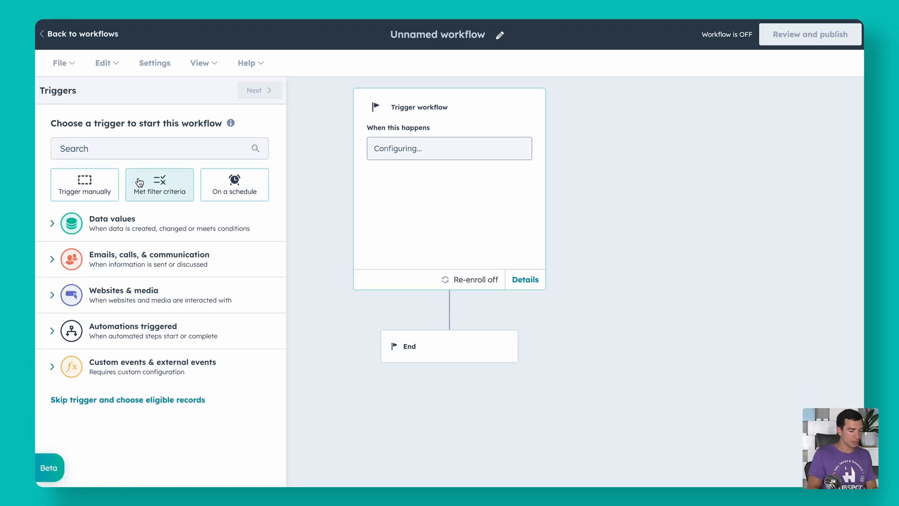
left_click(55, 224)
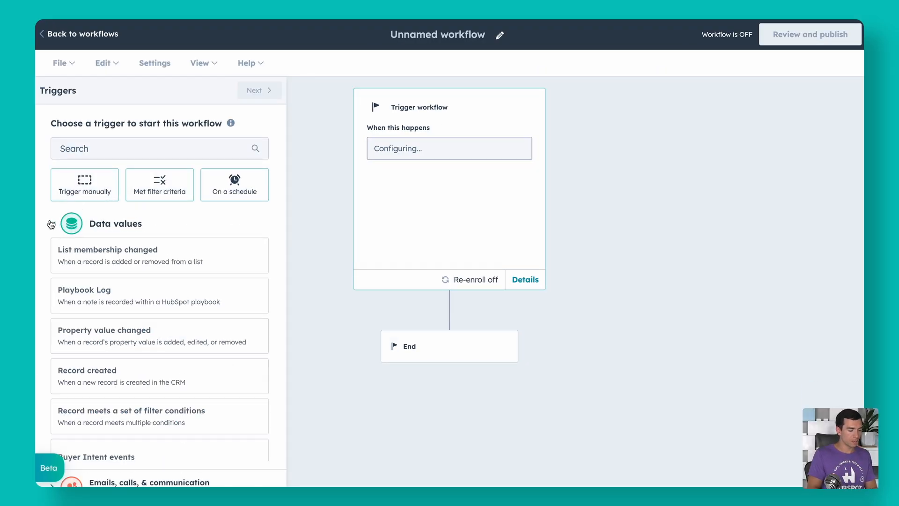
left_click(188, 415)
left_click(107, 270)
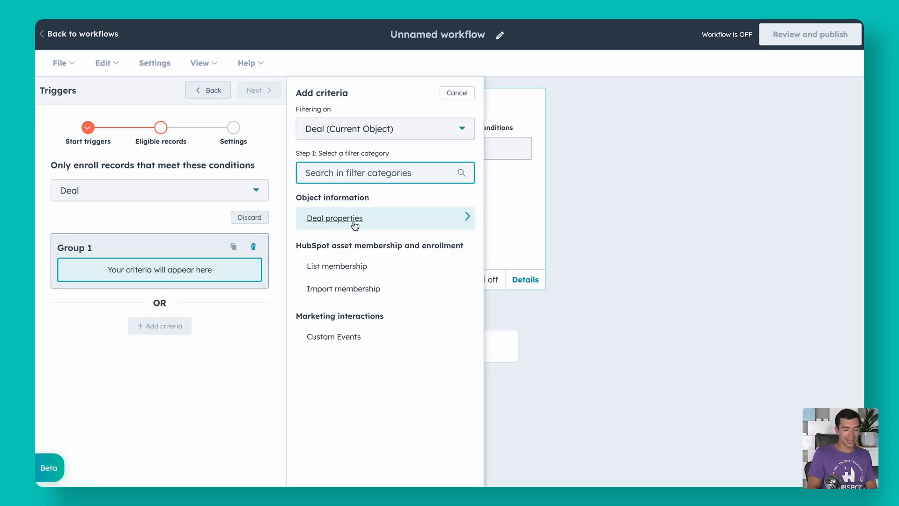
Add the enrollment criterion that Deal stage is any of Closed Won (Demo Sales Pipeline).
left_click(354, 224)
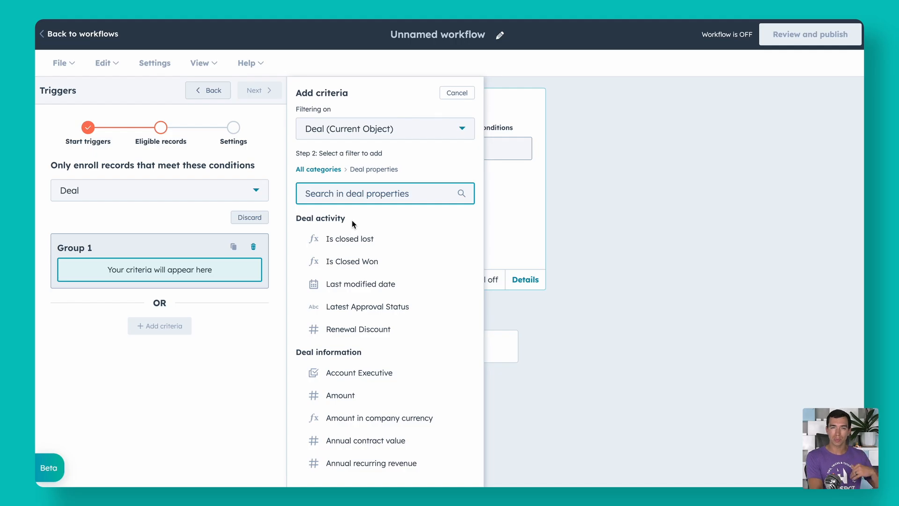
type("stage")
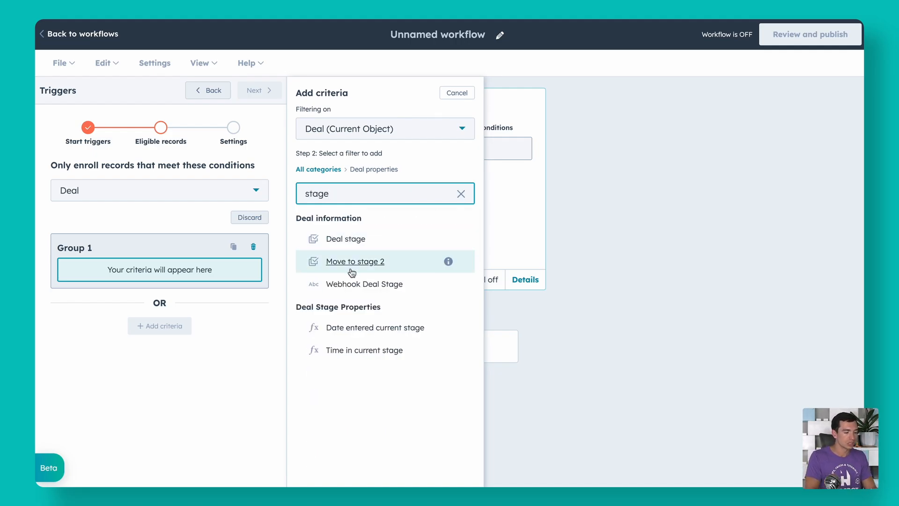
left_click(364, 242)
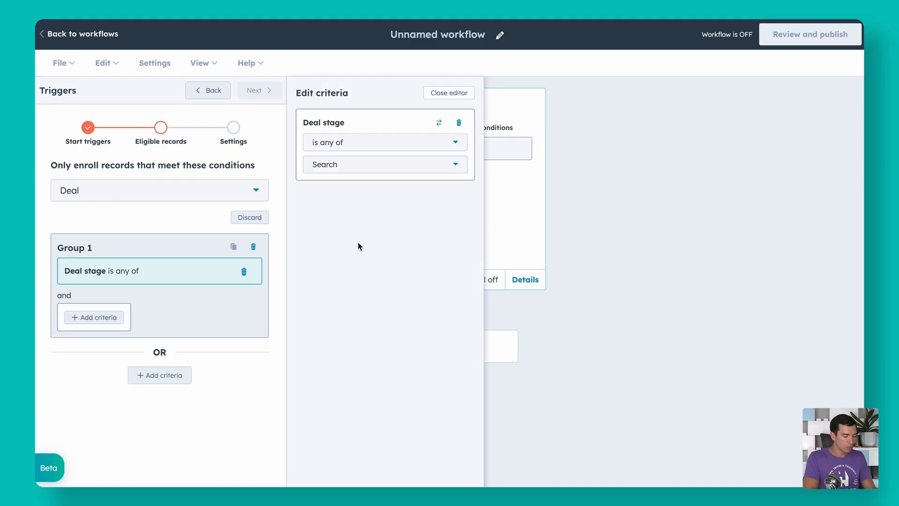
left_click(354, 165)
type("demo sales")
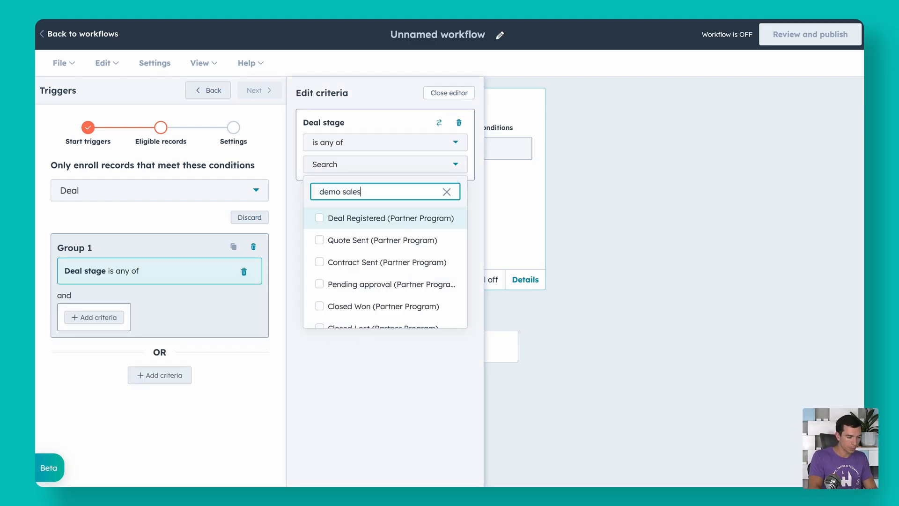
scroll(403, 234, "down", 2)
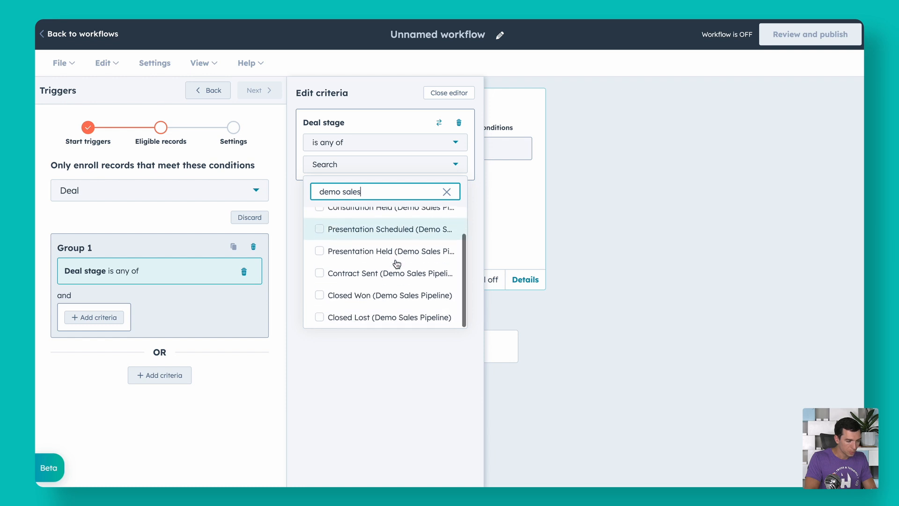
left_click(339, 297)
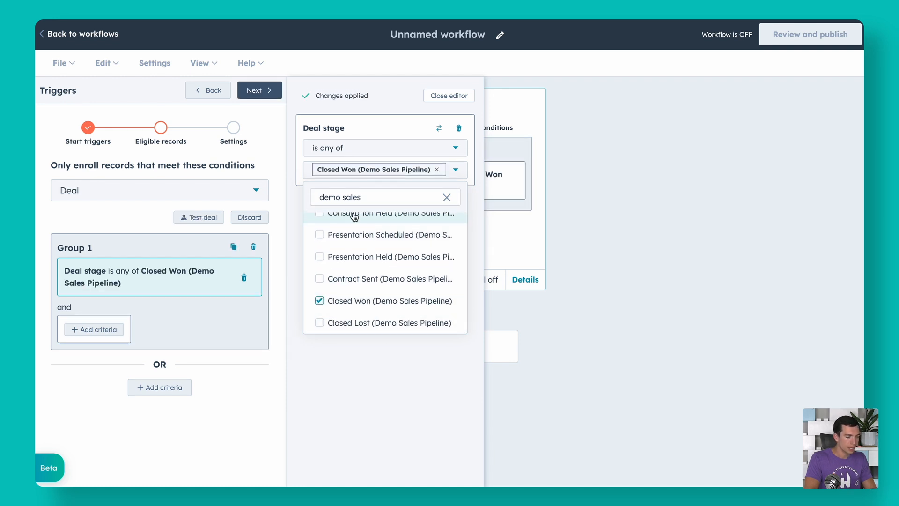
Include Renewal Won (Renewal Pipeline) as another accepted value in the Deal stage criterion.
double_click(368, 200)
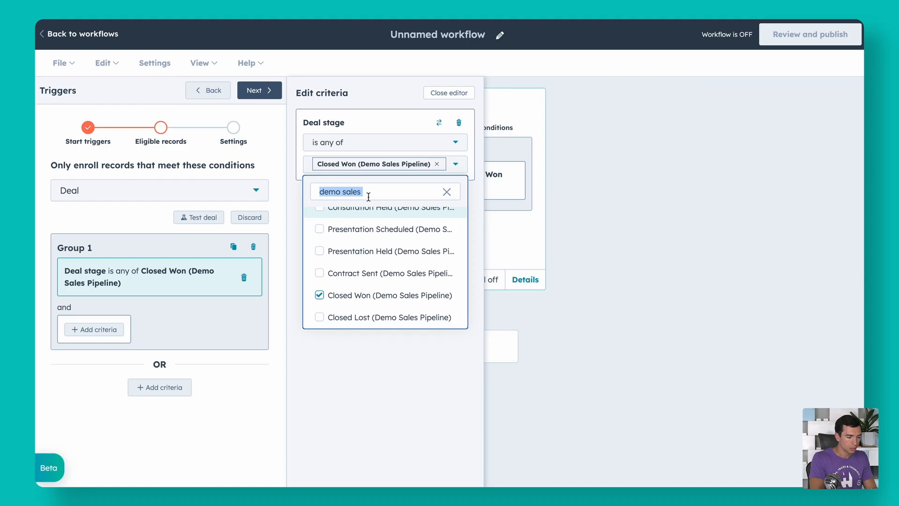
left_click(369, 196)
key("ctrl+shift+Left")
key("ctrl+shift+Left")
type("renewal pip")
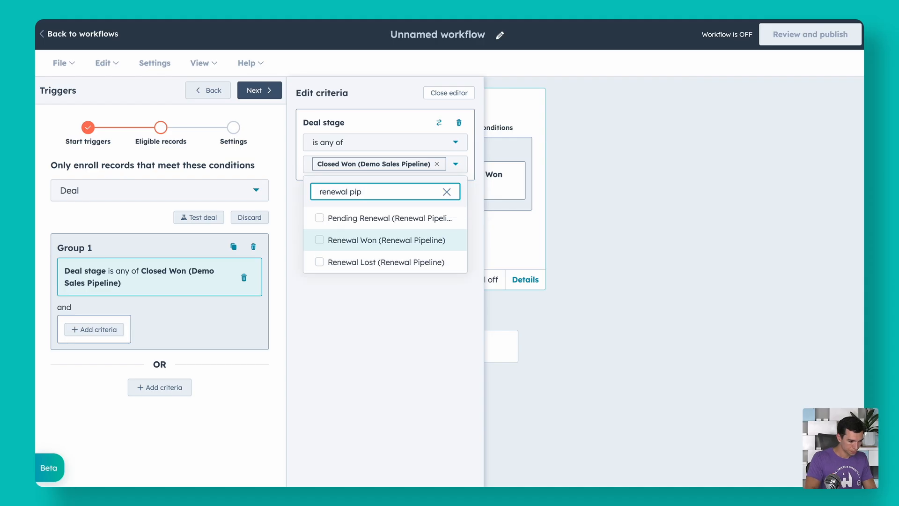
left_click(321, 242)
left_click(359, 320)
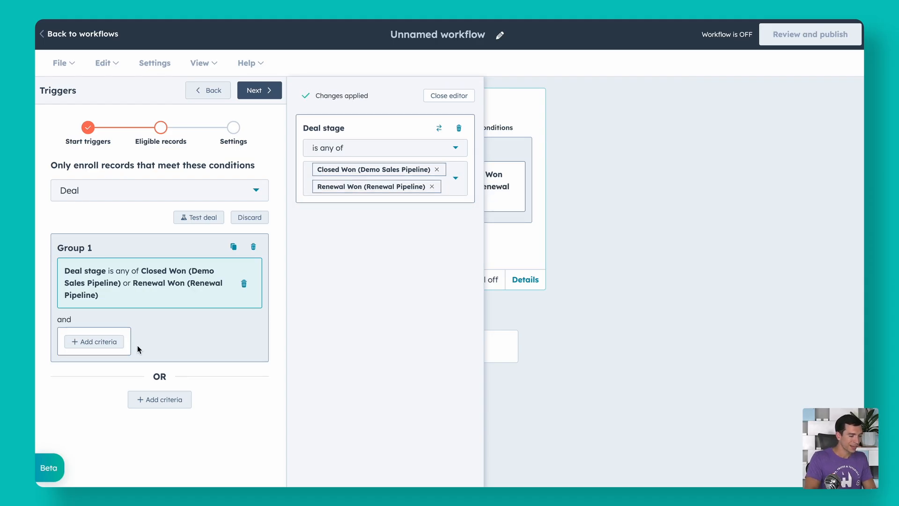
Add a second enrollment criterion to Group 1 requiring that the deal's Renewal Date is known.
left_click(100, 342)
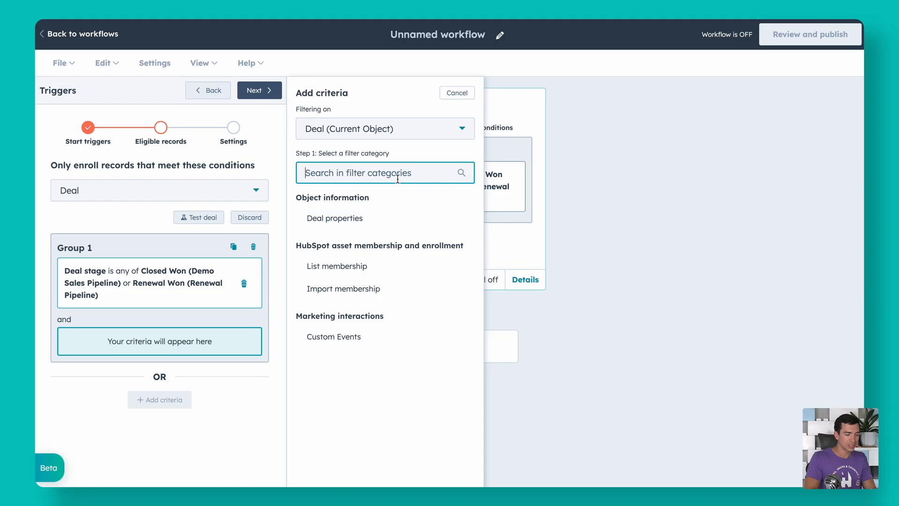
left_click(341, 219)
type("renewal")
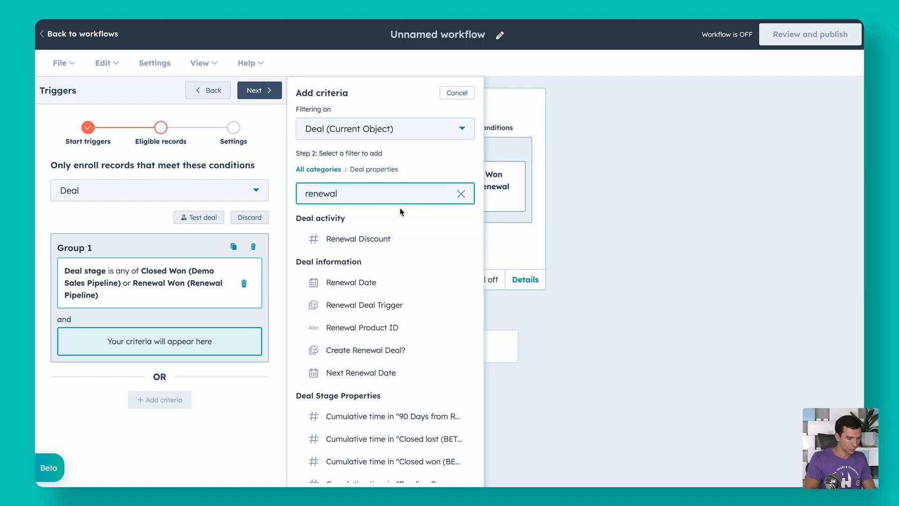
left_click(354, 285)
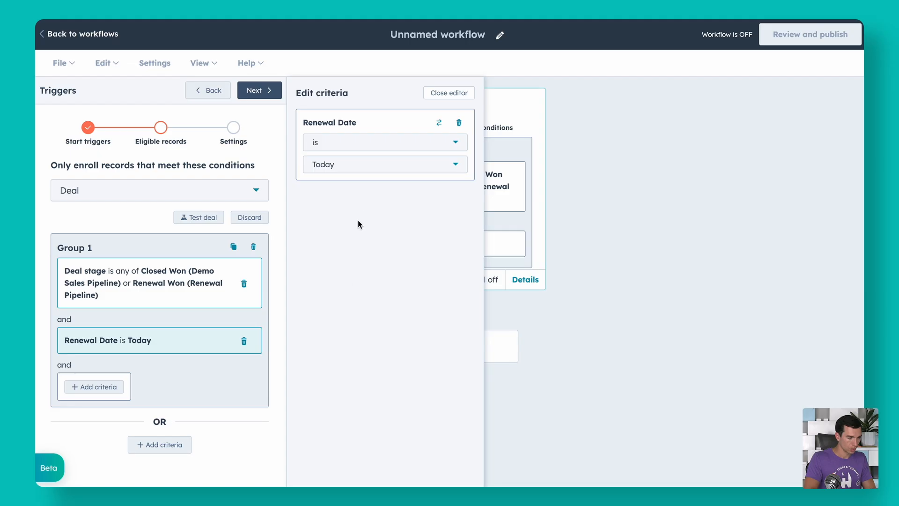
left_click(359, 144)
type("known")
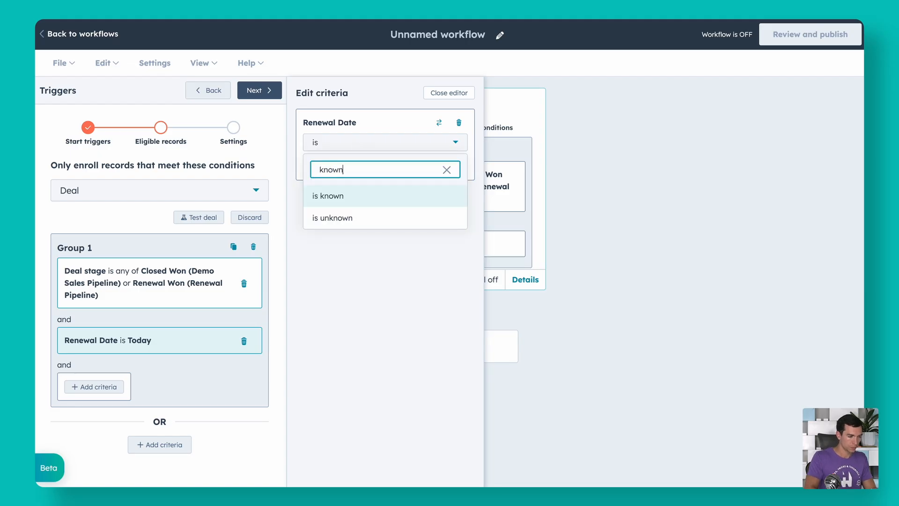
left_click(331, 195)
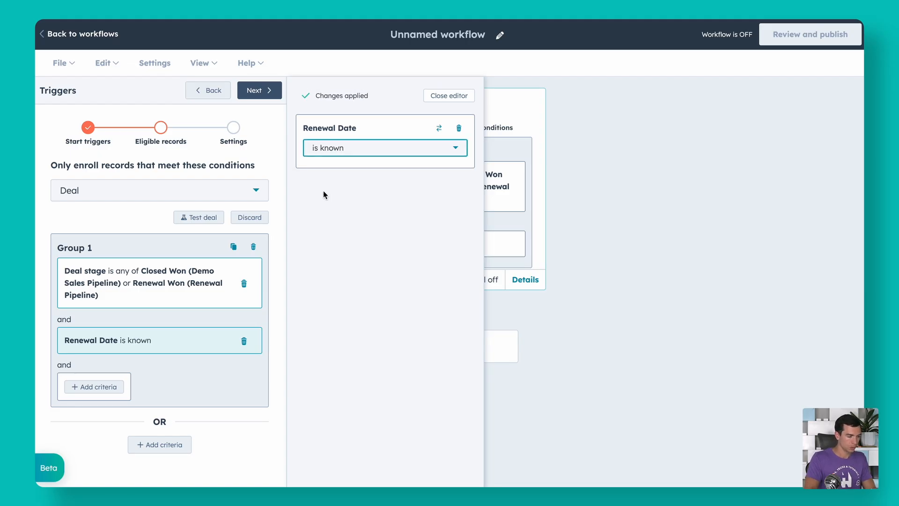
Save the trigger with re-enrollment off and add a branch on the Created by WF Version: property, with branches for A, B and none met.
left_click(263, 90)
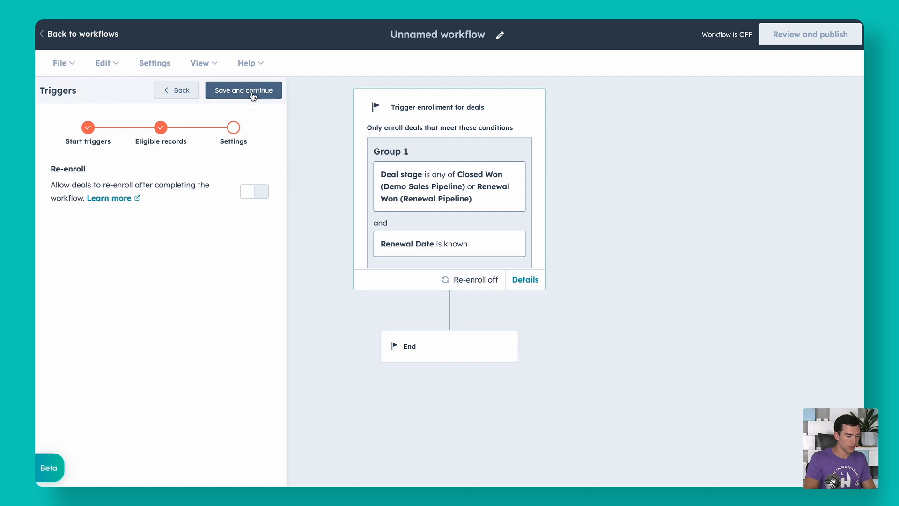
left_click(252, 94)
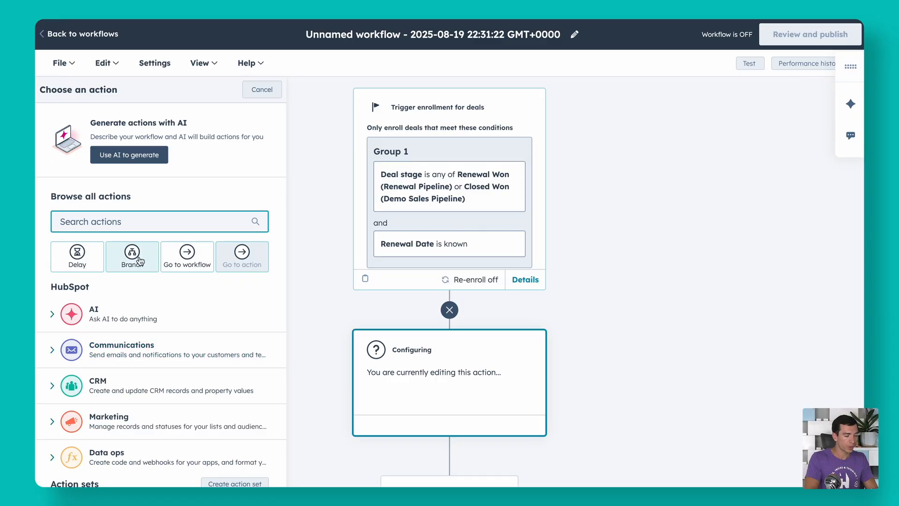
left_click(140, 261)
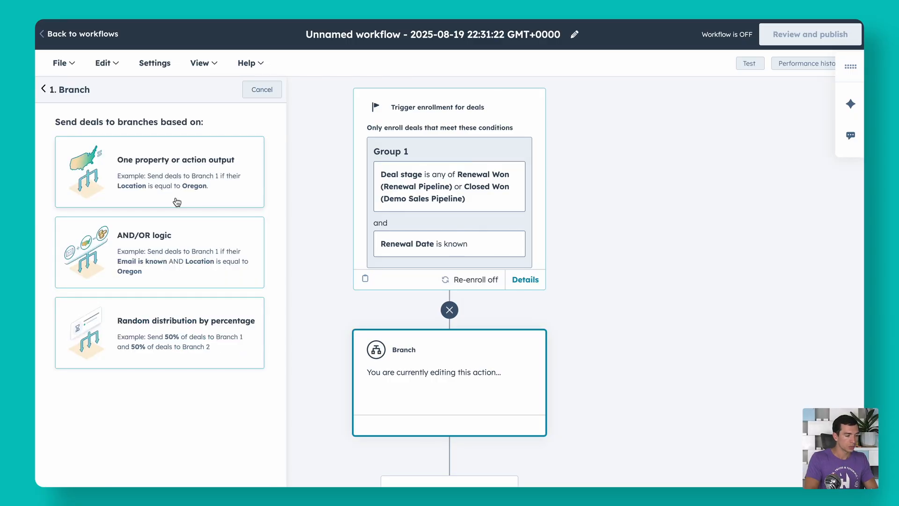
left_click(183, 175)
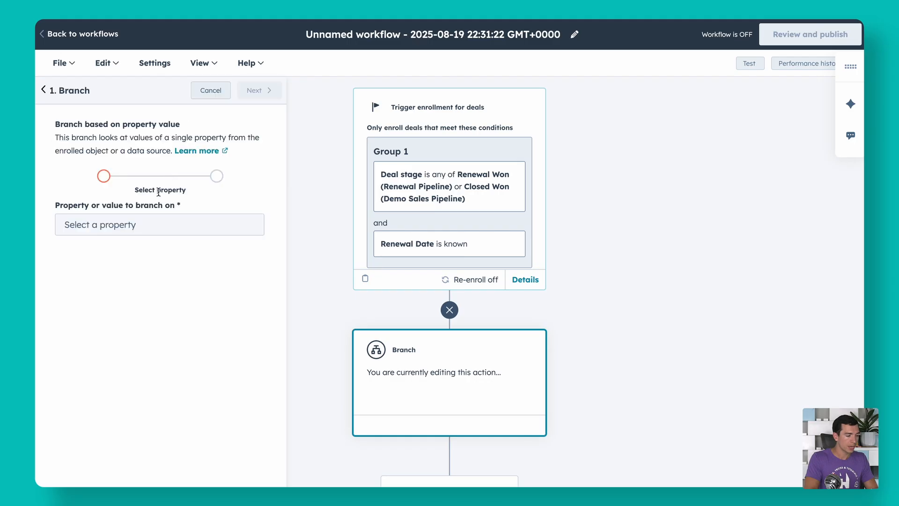
left_click(146, 216)
type("Cre")
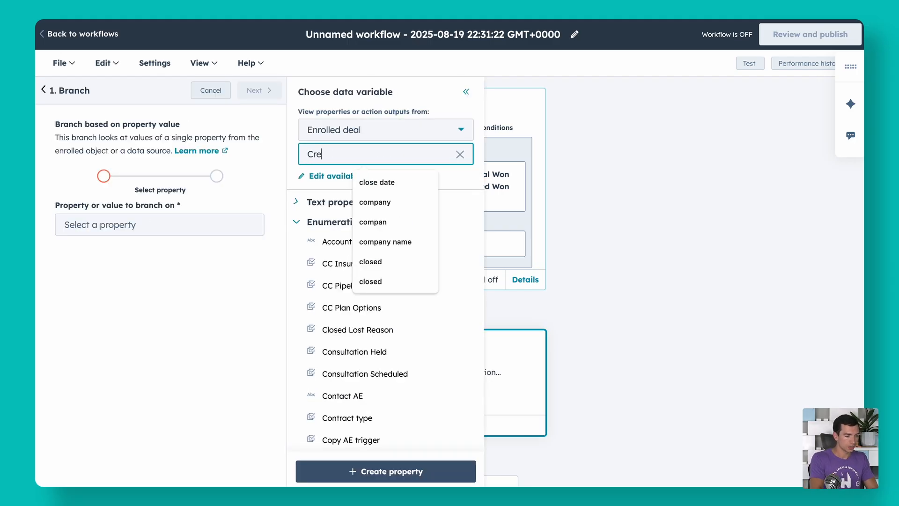
type("ated")
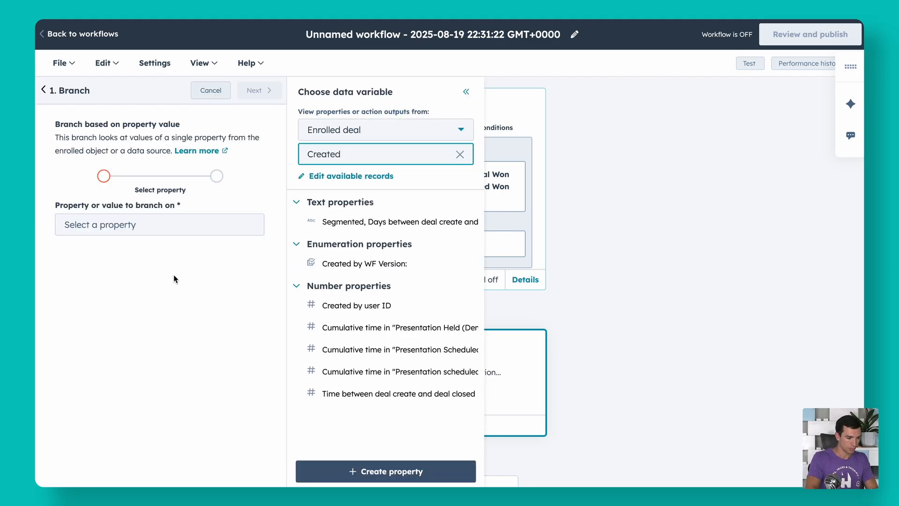
left_click(338, 264)
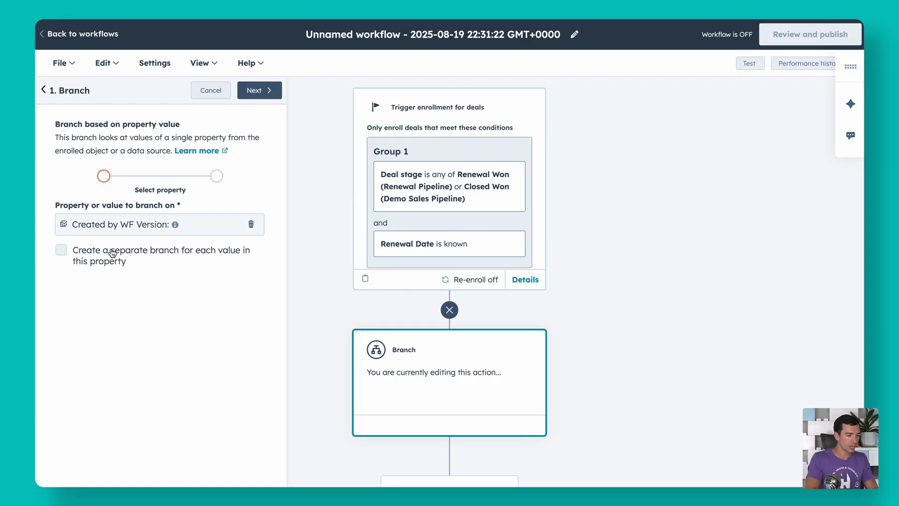
left_click(257, 90)
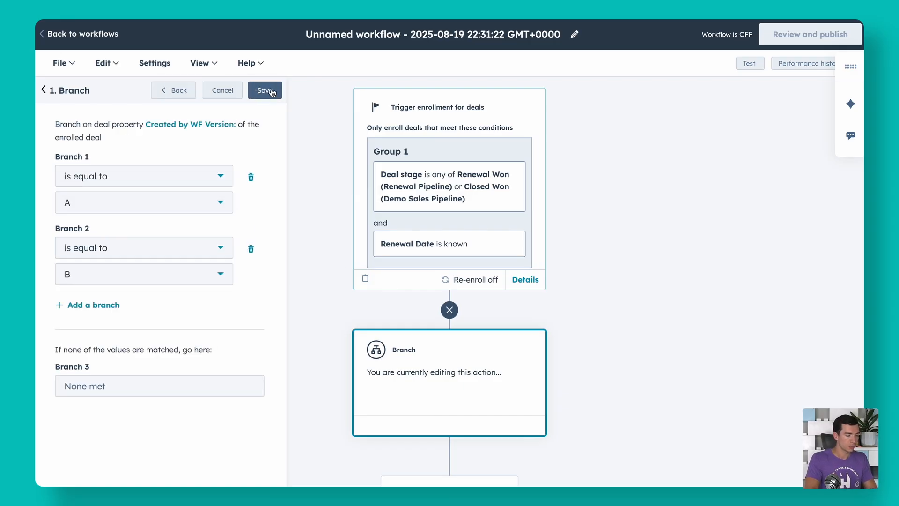
left_click(268, 93)
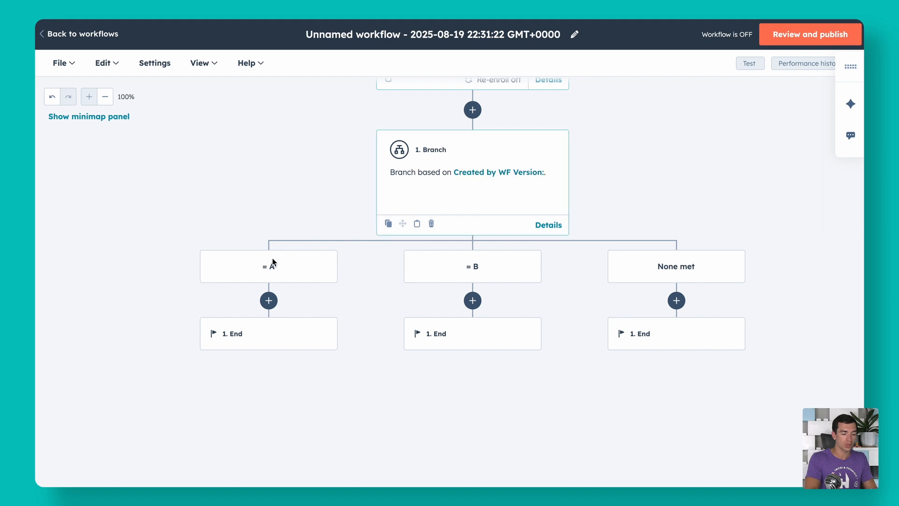
Add a Go to workflow action under the A branch that enrolls deals in Create Renewal Deals (2B).
left_click(270, 302)
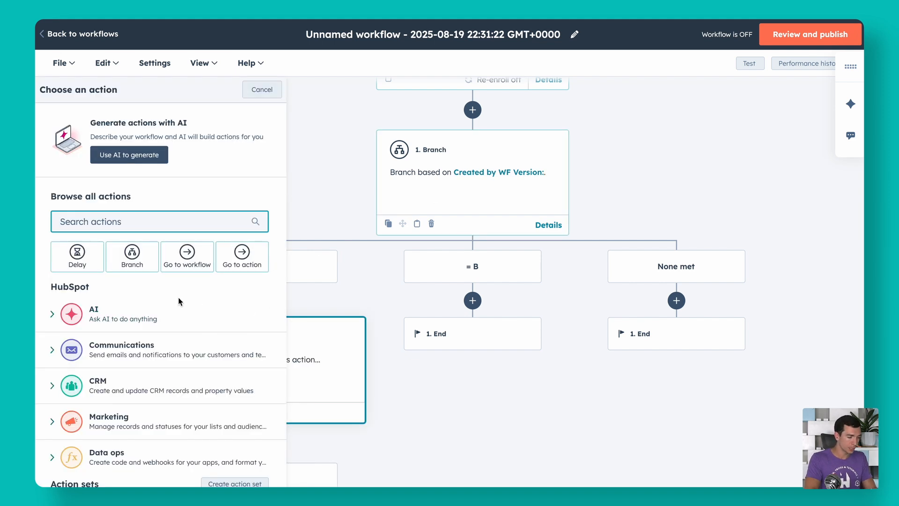
left_click(191, 260)
left_click(137, 207)
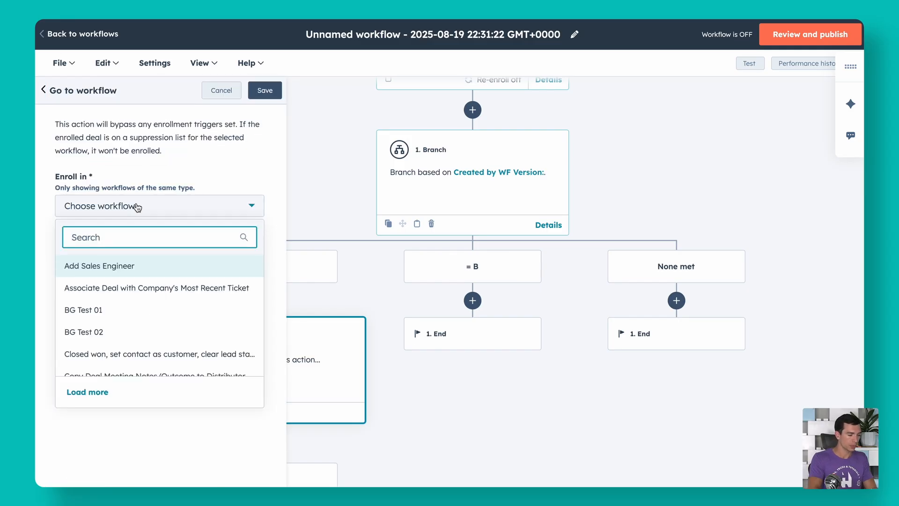
type("creat")
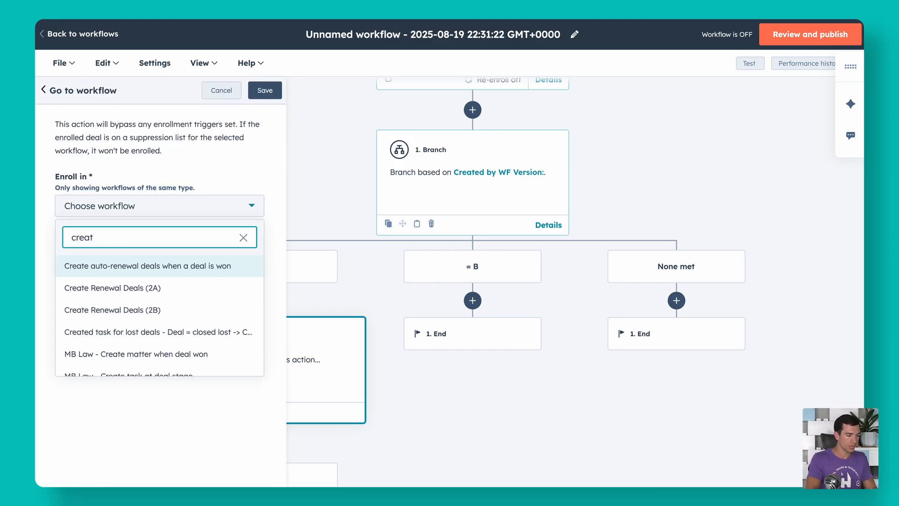
left_click(140, 311)
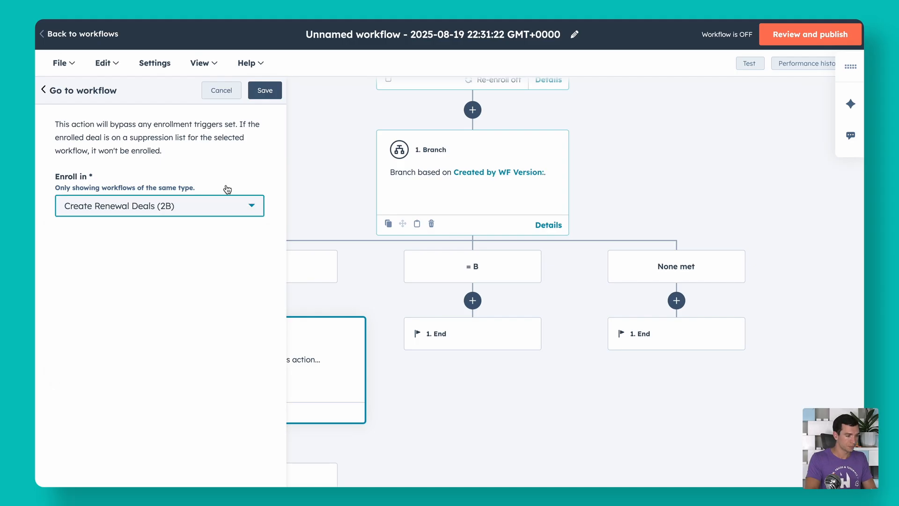
left_click(265, 93)
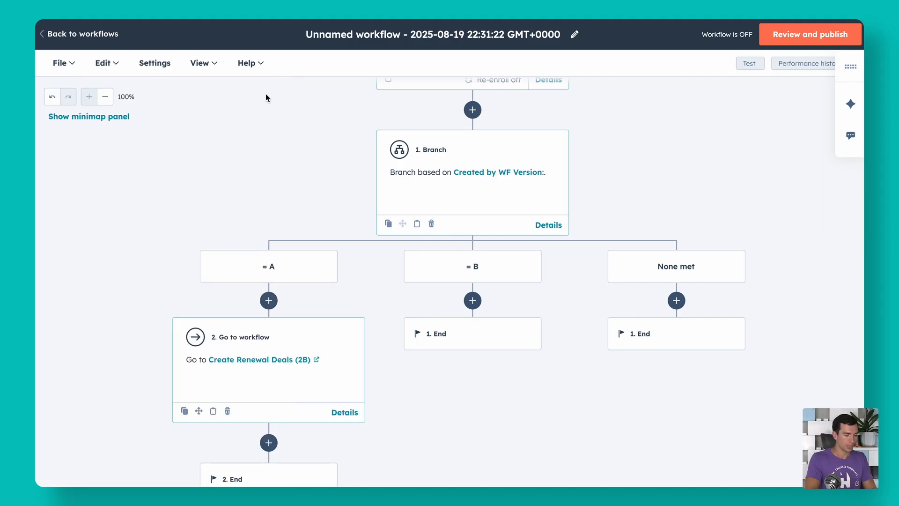
Clone only the Go to workflow action into the B branch and set the copy to enroll in Create Renewal Deals (2A).
left_click(184, 410)
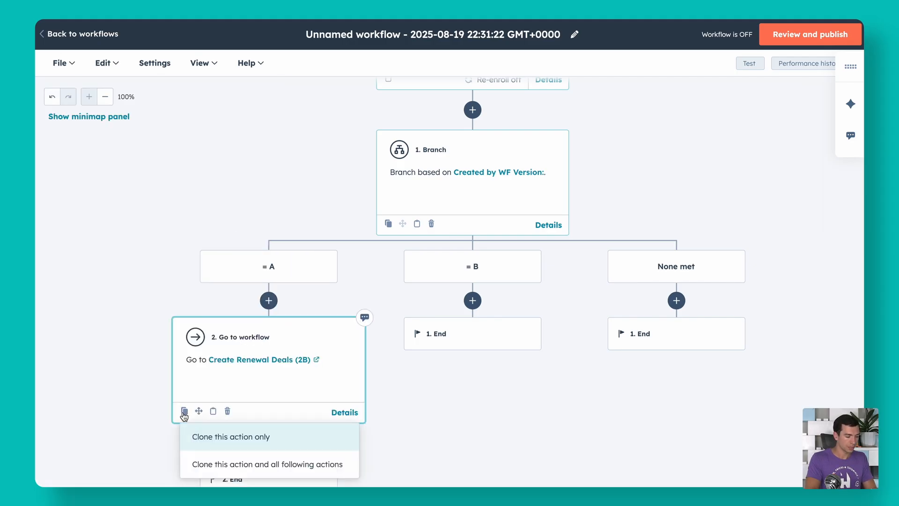
left_click(238, 436)
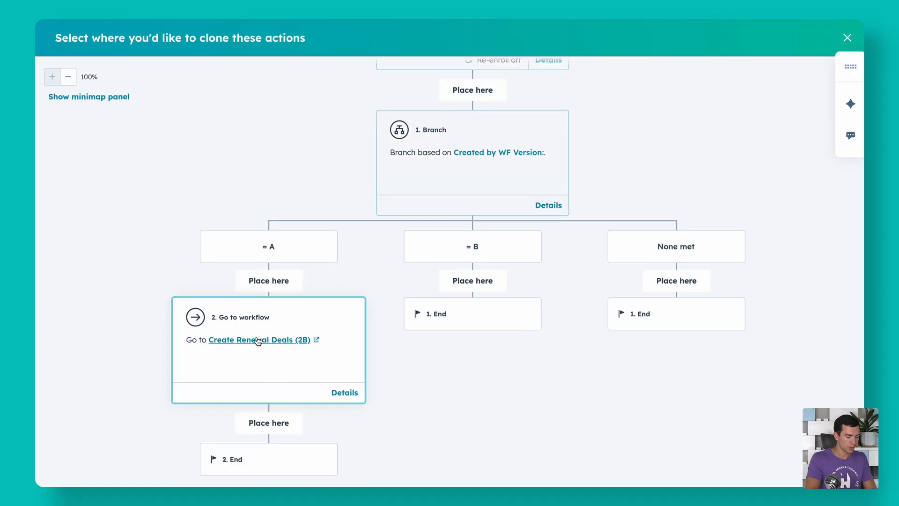
left_click(473, 281)
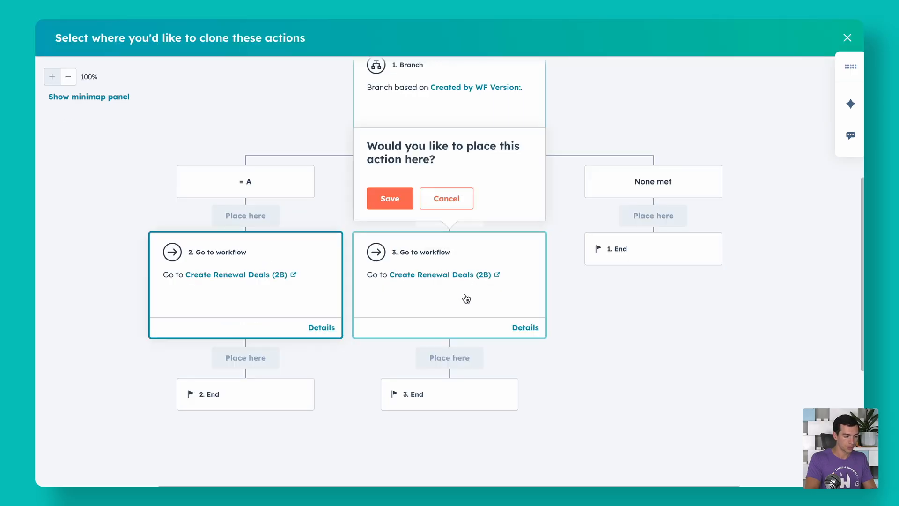
left_click(396, 201)
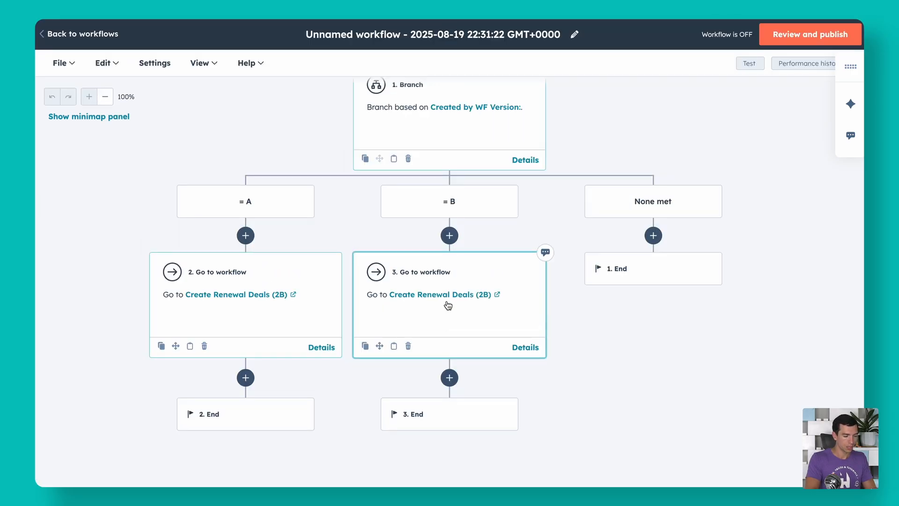
left_click(447, 307)
left_click(210, 236)
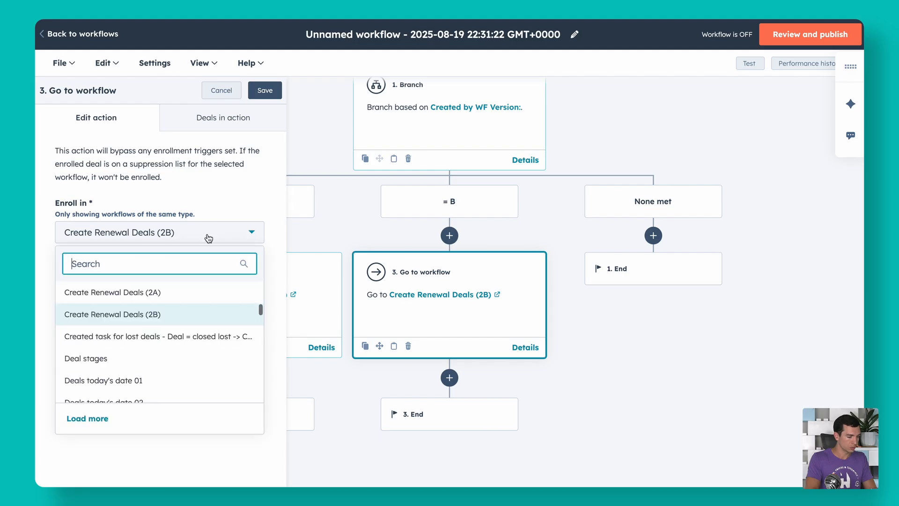
left_click(159, 292)
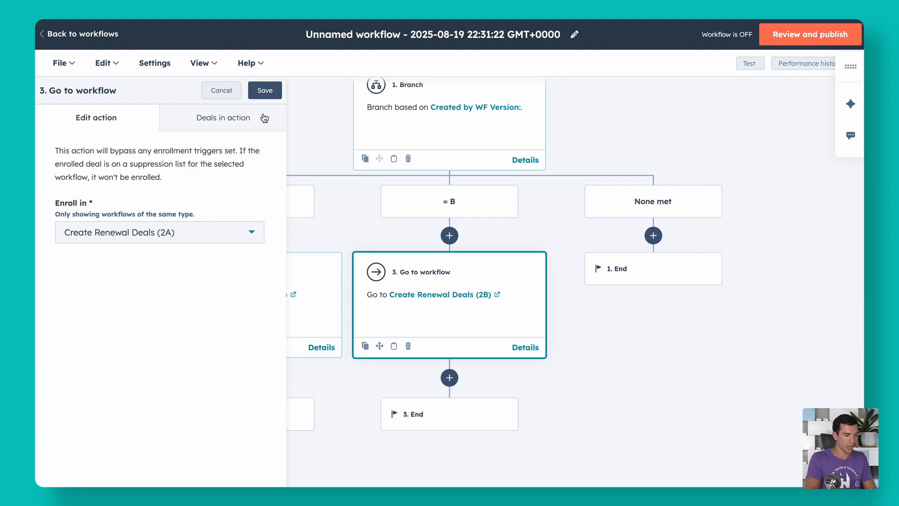
left_click(265, 90)
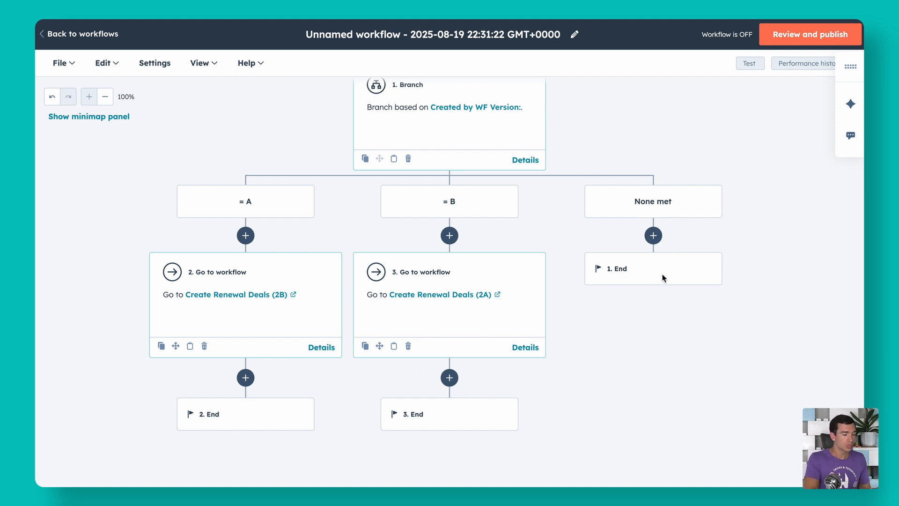
Add a Go to action step under the None met branch that connects to the B branch's Go to workflow action.
left_click(653, 235)
left_click(236, 266)
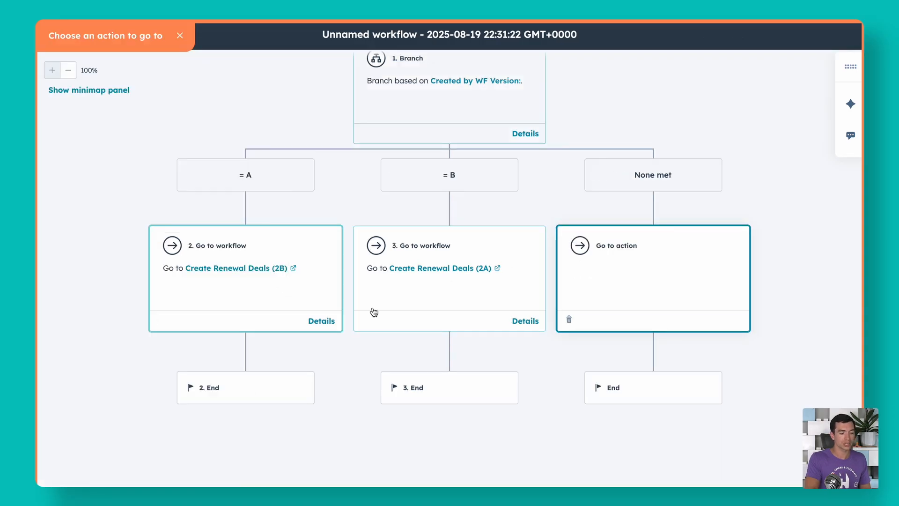
left_click(476, 296)
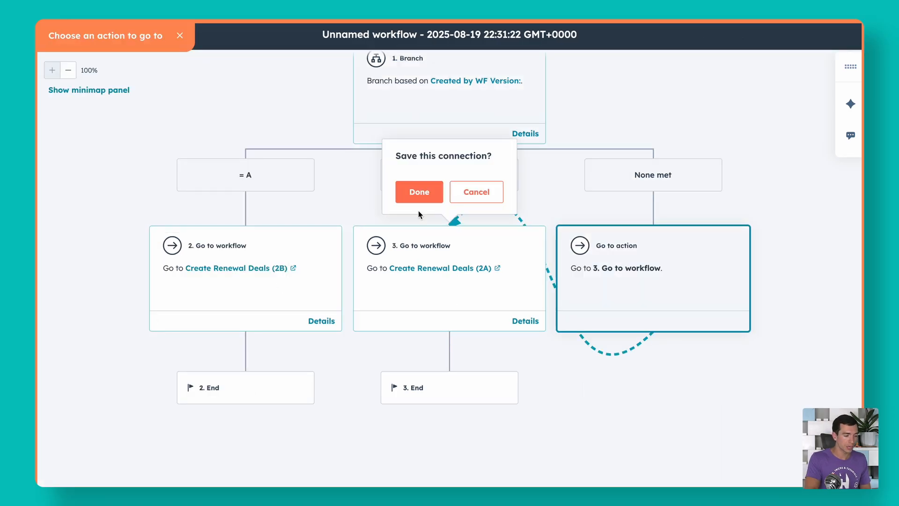
left_click(417, 193)
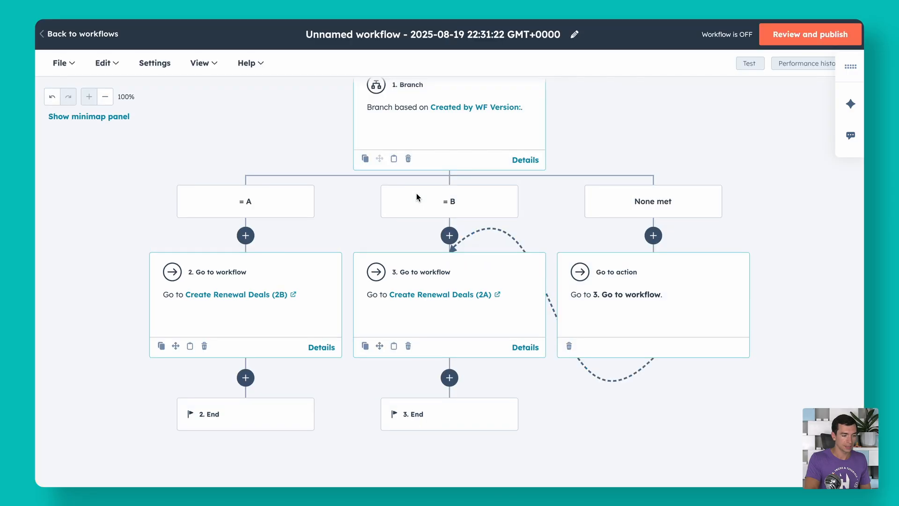
Rename the workflow as Create Renewal Deals (1).
scroll(417, 193, "up", 5)
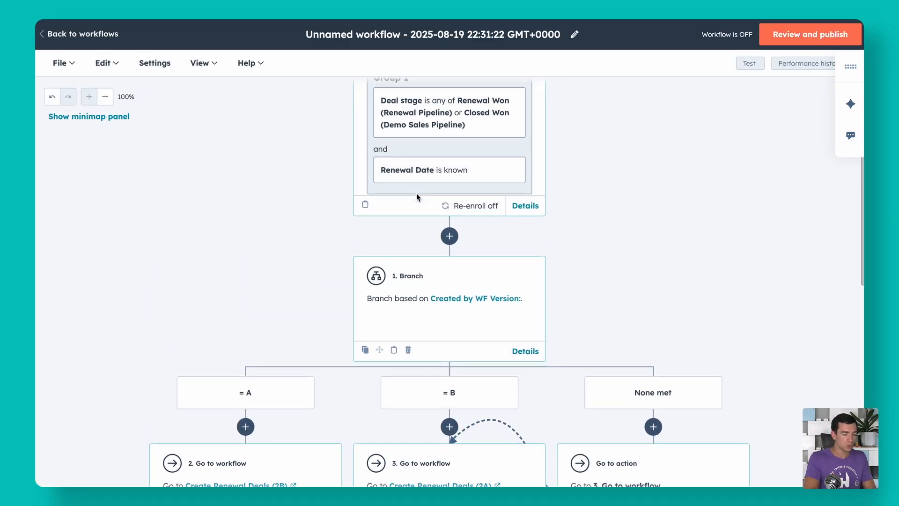
left_click(576, 36)
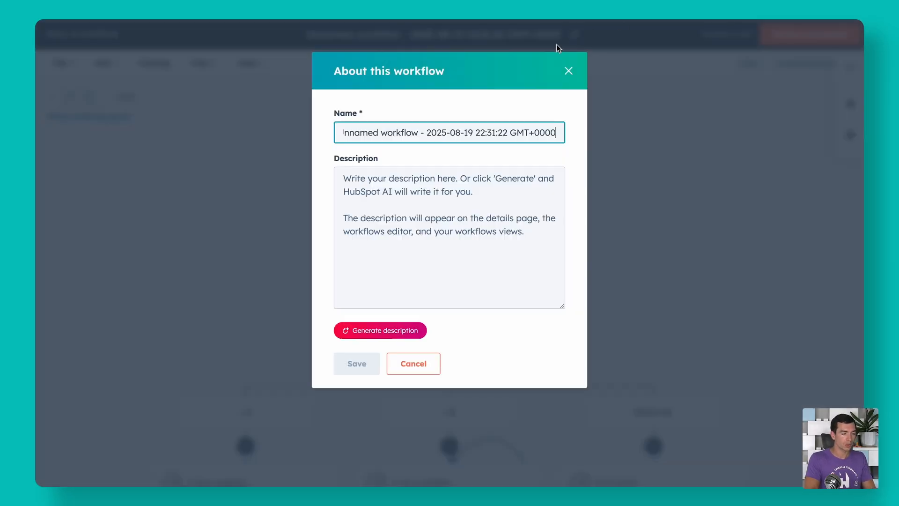
triple_click(468, 134)
type("Create Renewal Deals (1")
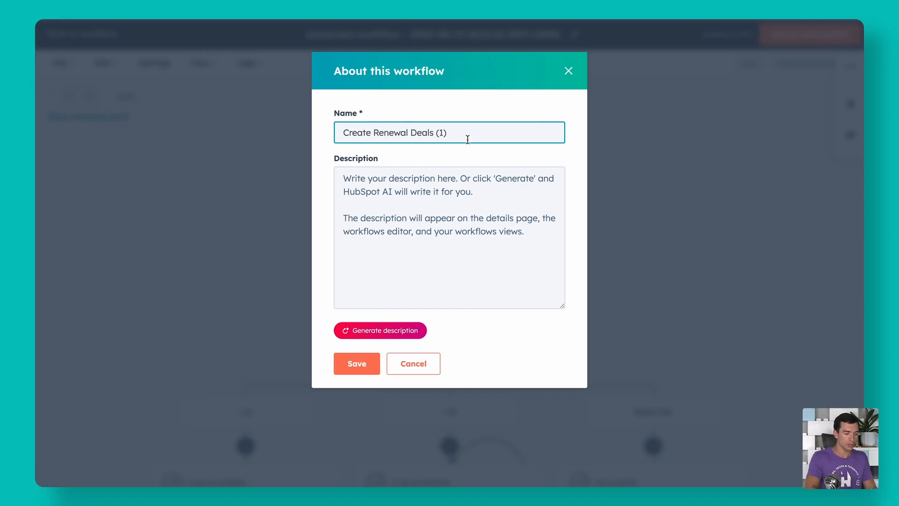
left_click(358, 365)
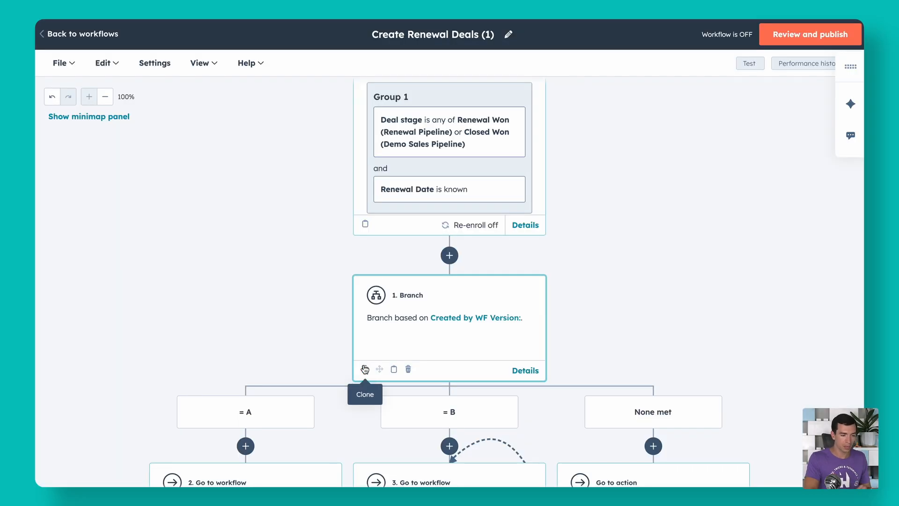
Turn on the workflow so it enrolls only deals that meet the criteria after activation, and return to the workflows list.
left_click(811, 41)
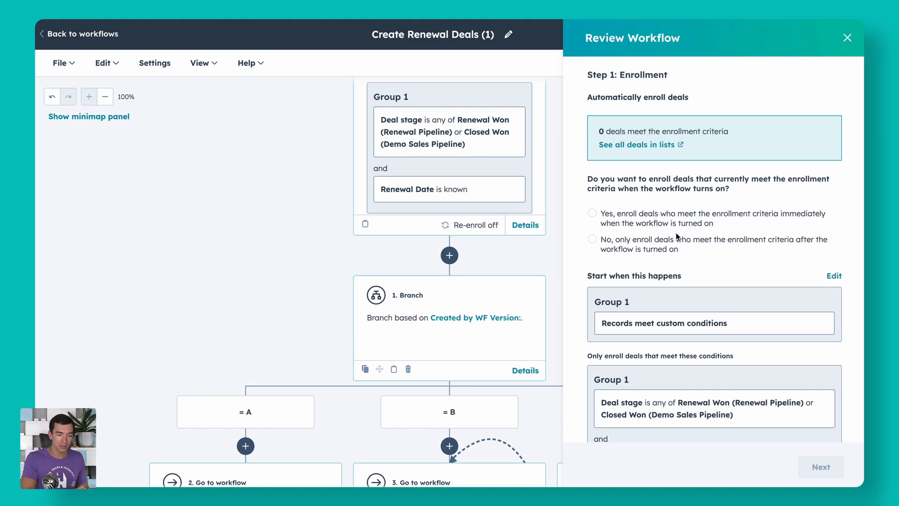
left_click(605, 243)
scroll(669, 254, "down", 8)
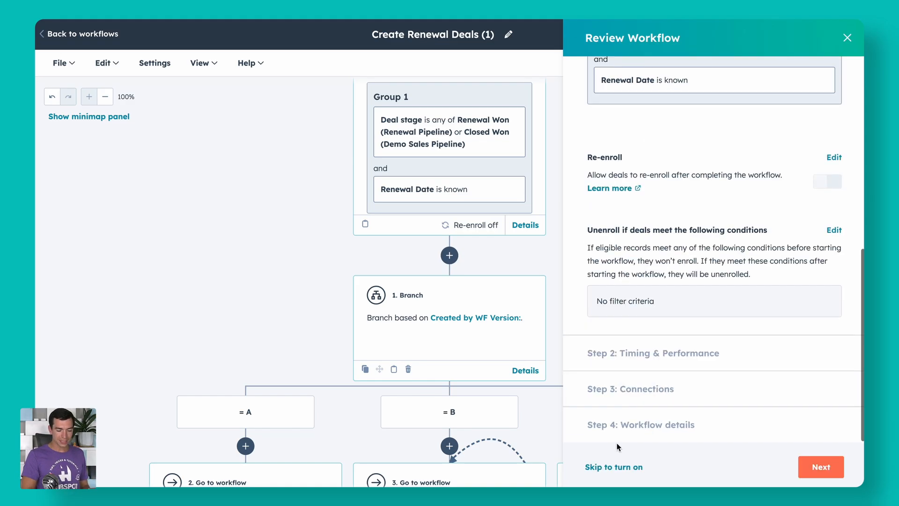
left_click(613, 467)
left_click(805, 465)
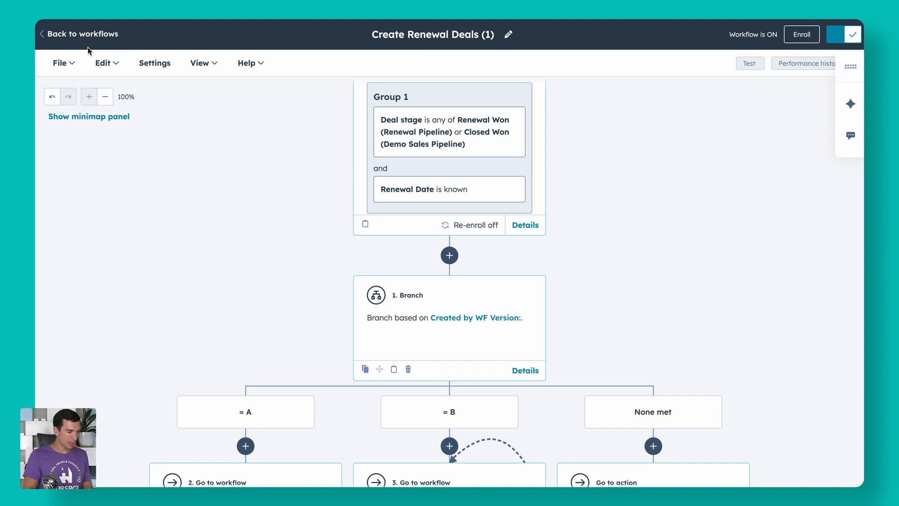
left_click(83, 34)
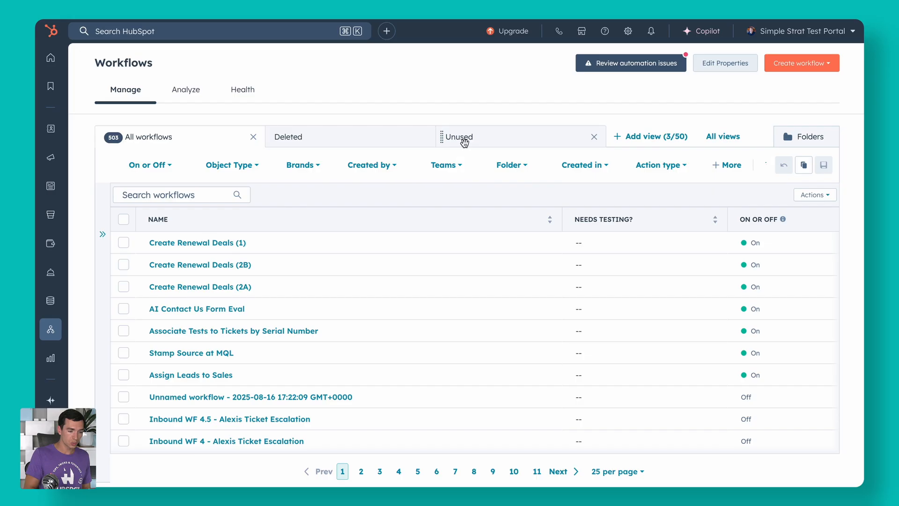
Go to the deal pipeline settings and select Demo Sales Pipeline to reach its stage configuration.
left_click(628, 31)
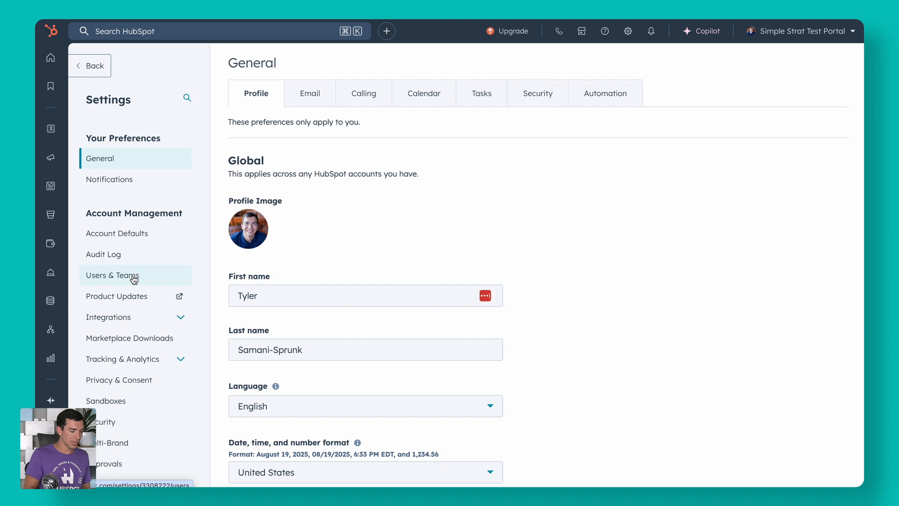
scroll(157, 248, "down", 10)
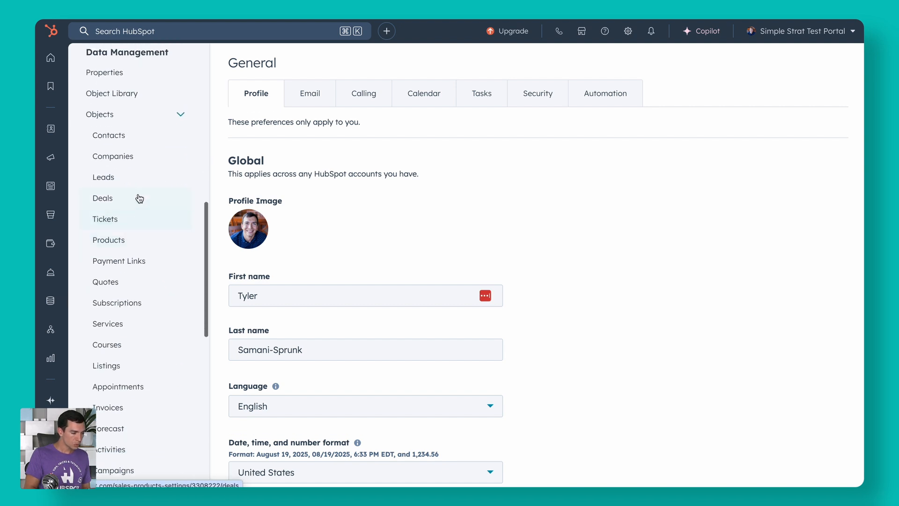
left_click(121, 202)
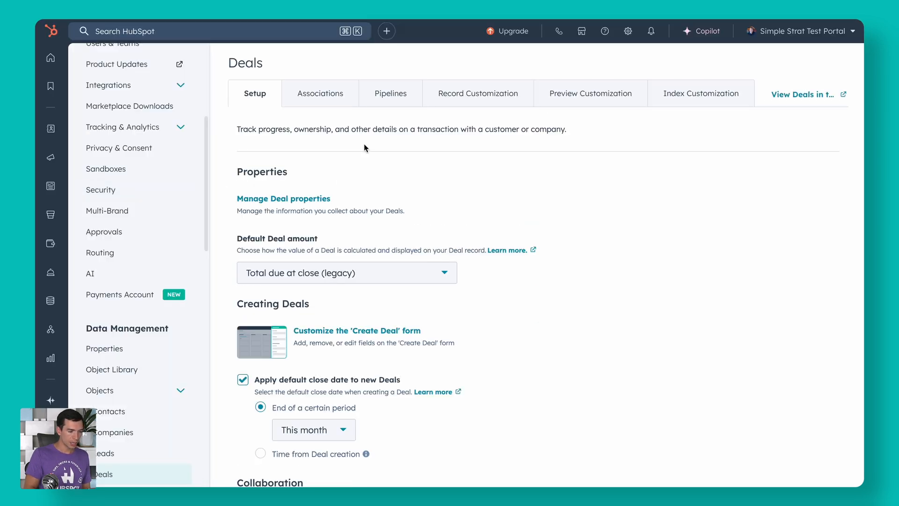
left_click(393, 98)
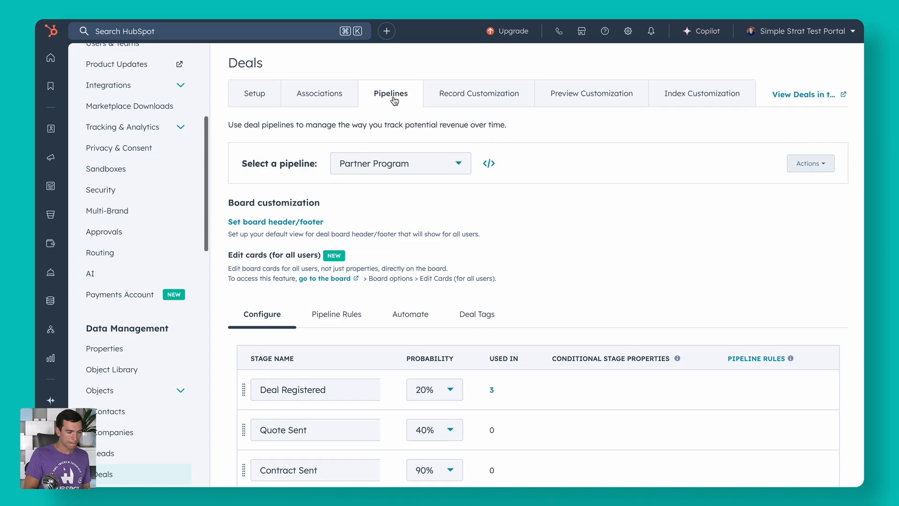
left_click(399, 164)
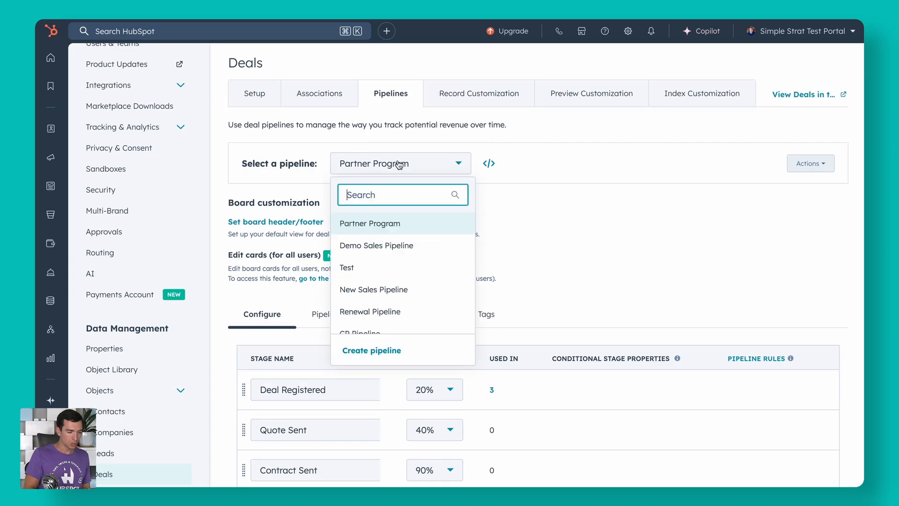
left_click(387, 245)
scroll(492, 236, "down", 1)
scroll(491, 237, "down", 3)
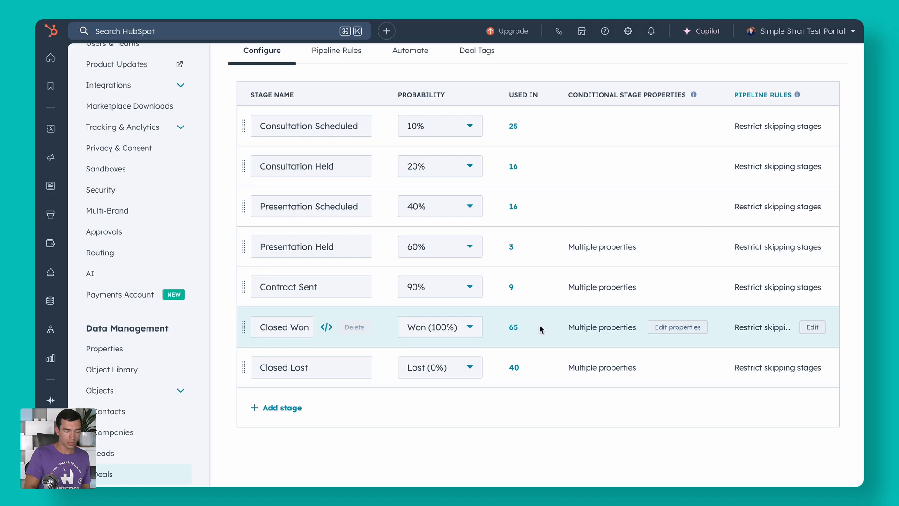
In the Closed Won stage's conditional properties, remove and re-add Renewal Date as an optional dependent property, applying the logic and saving the pipeline.
left_click(675, 326)
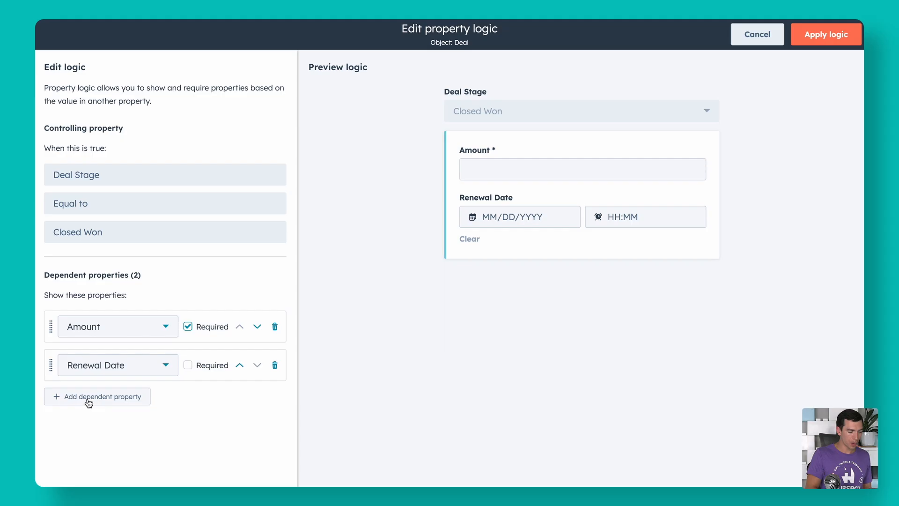
left_click(275, 365)
left_click(124, 356)
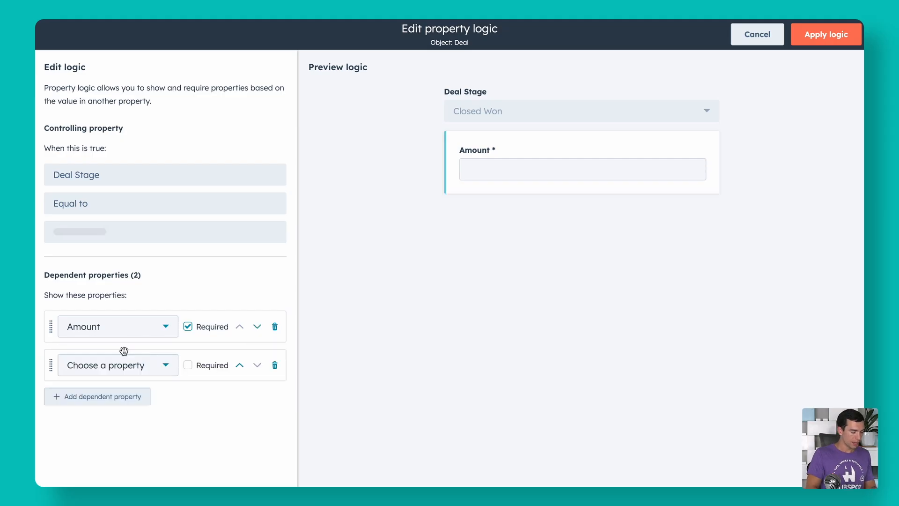
left_click(124, 366)
type("rene")
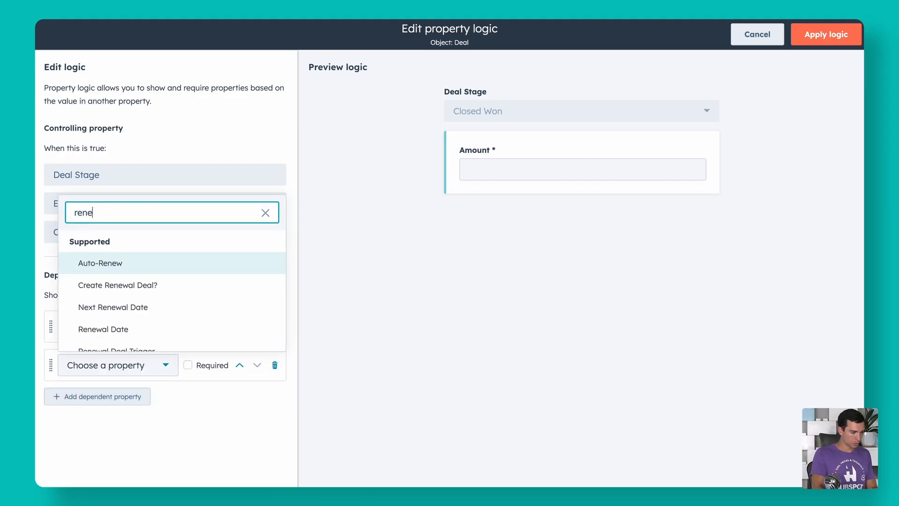
type("wal date")
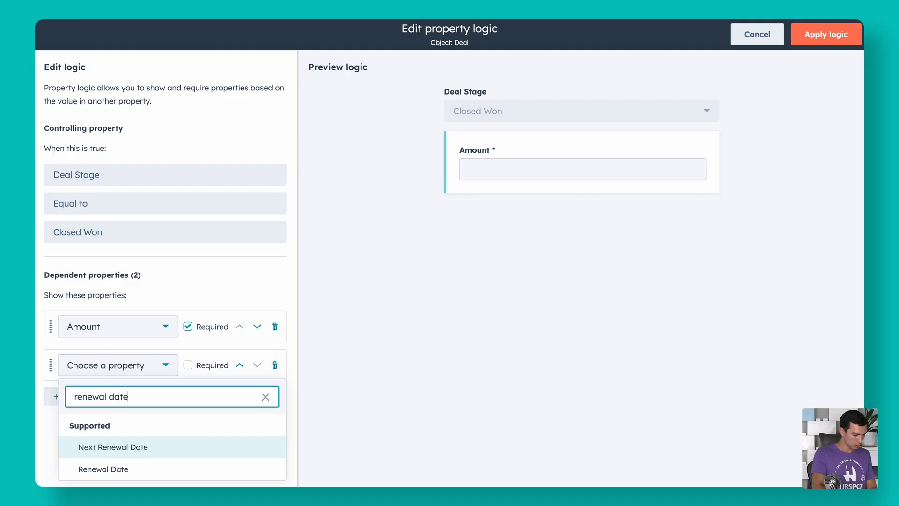
left_click(121, 472)
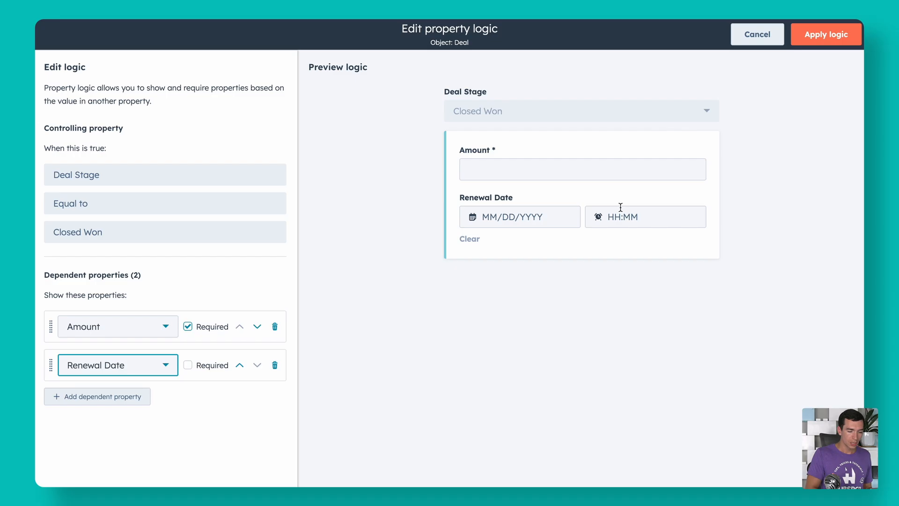
left_click(827, 35)
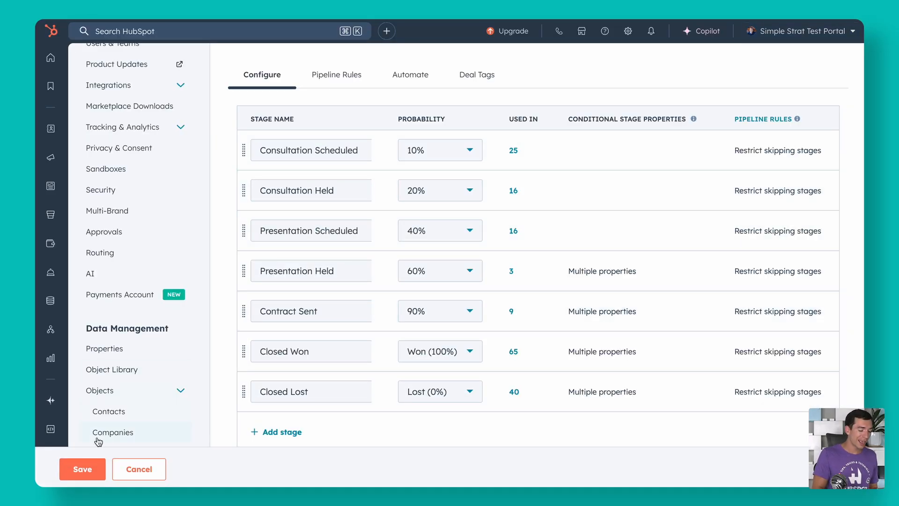
left_click(80, 469)
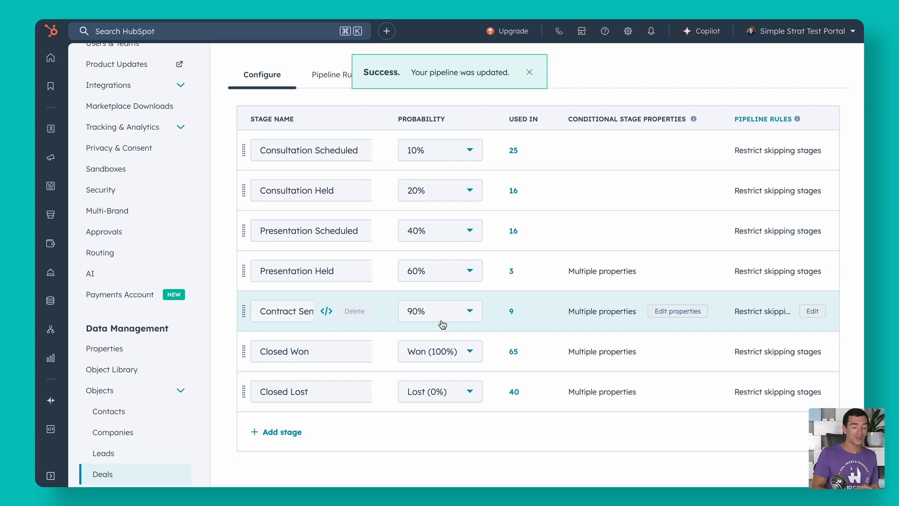